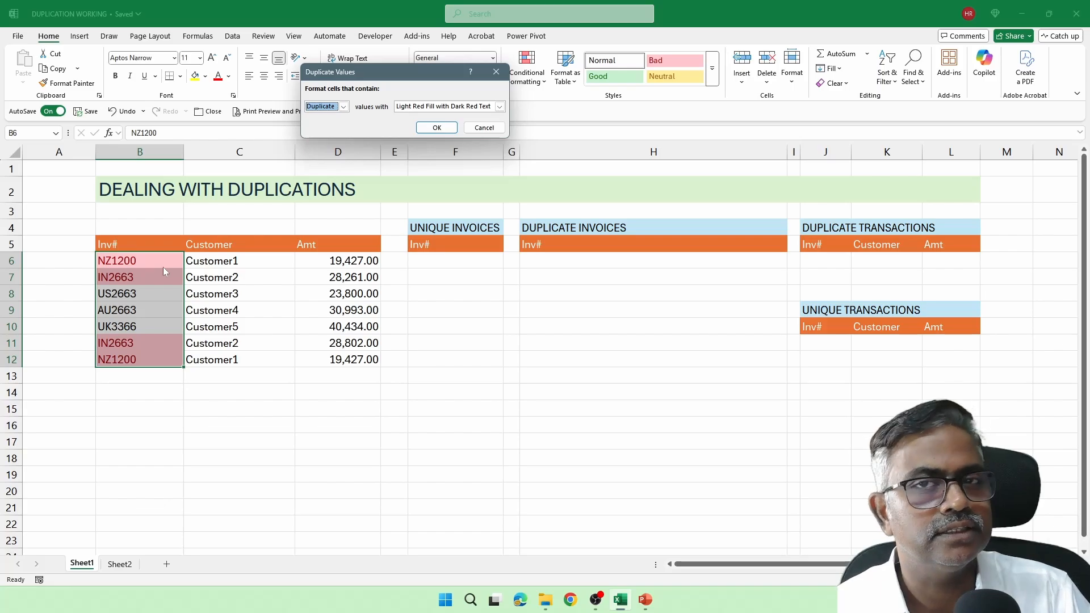
Step: Dismiss the duplicate-values highlighting and start a formula-based conditional formatting rule for the invoice numbers in B6:B12
key("Escape")
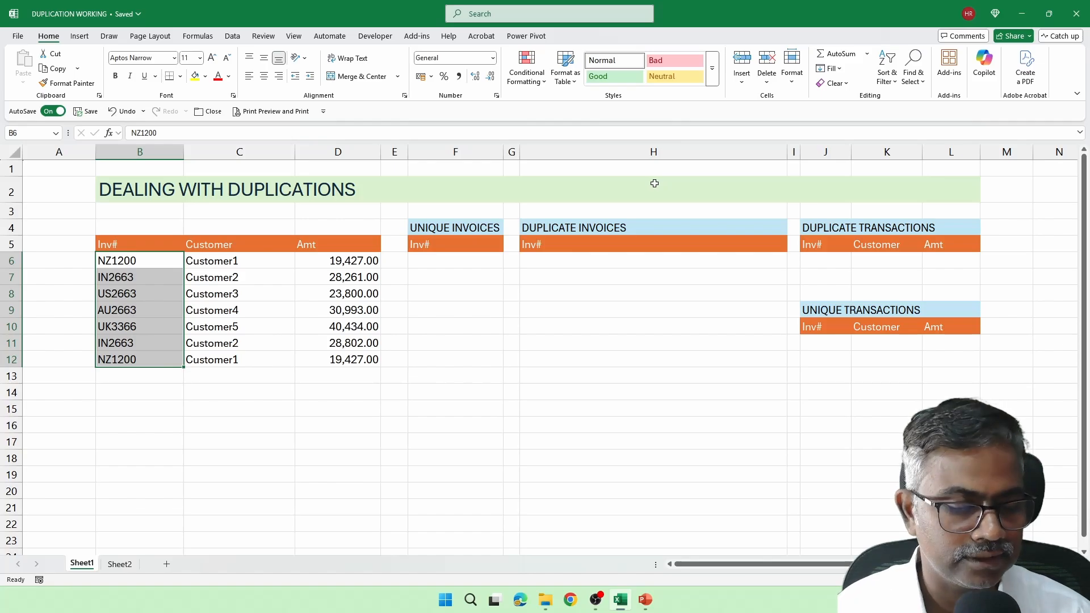
key("ctrl+q")
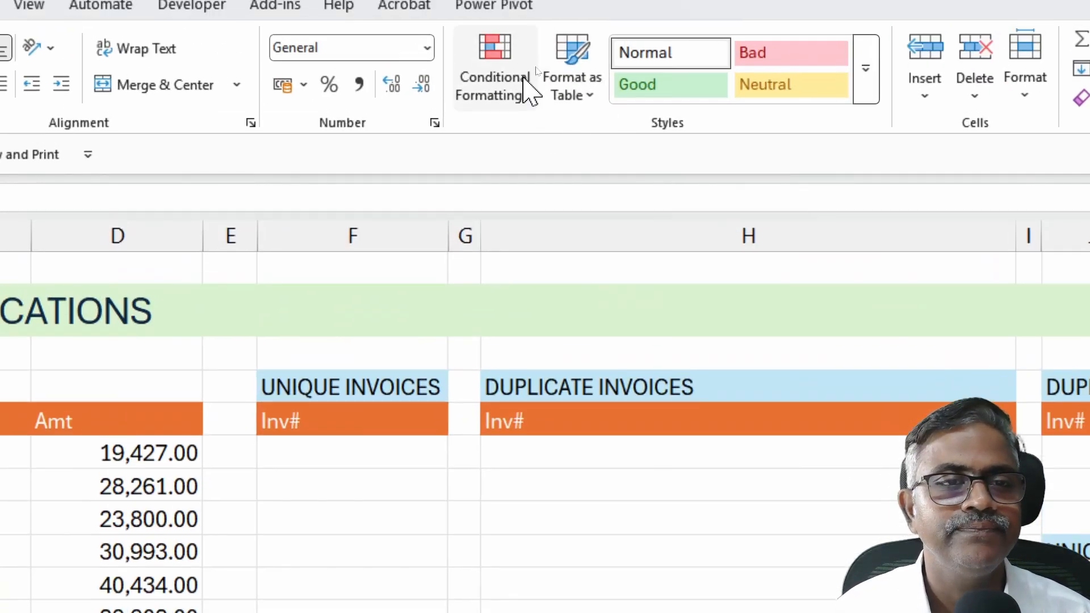
left_click(533, 71)
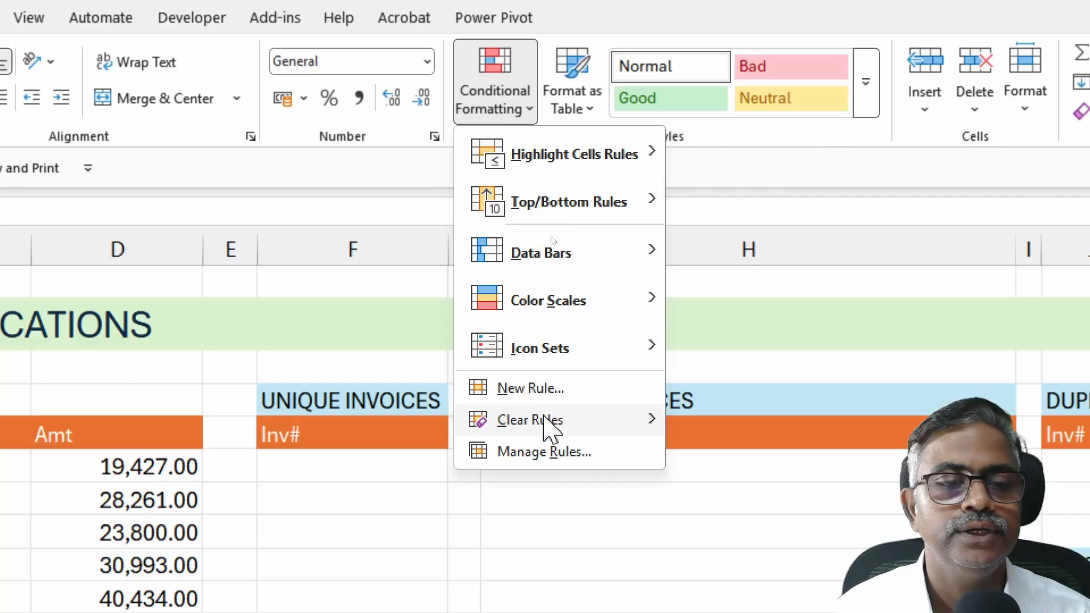
left_click(548, 390)
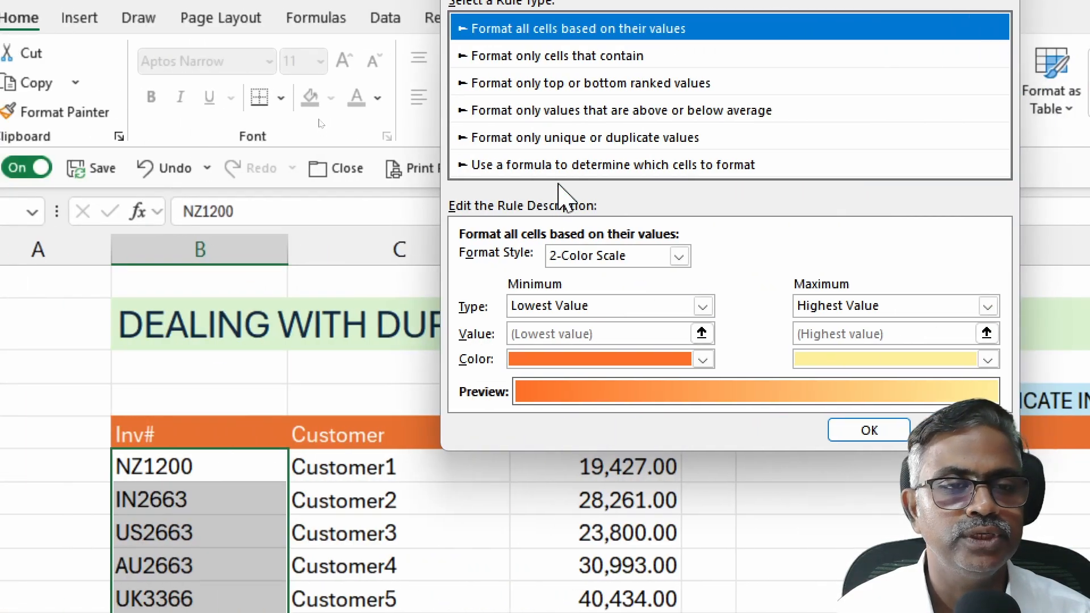
left_click(569, 171)
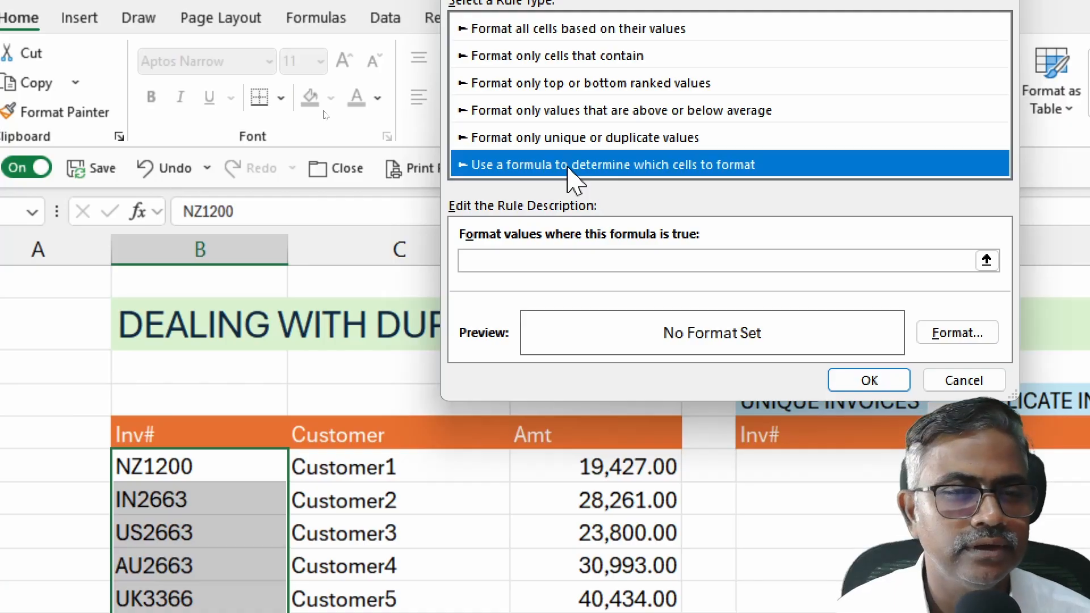
left_click(491, 268)
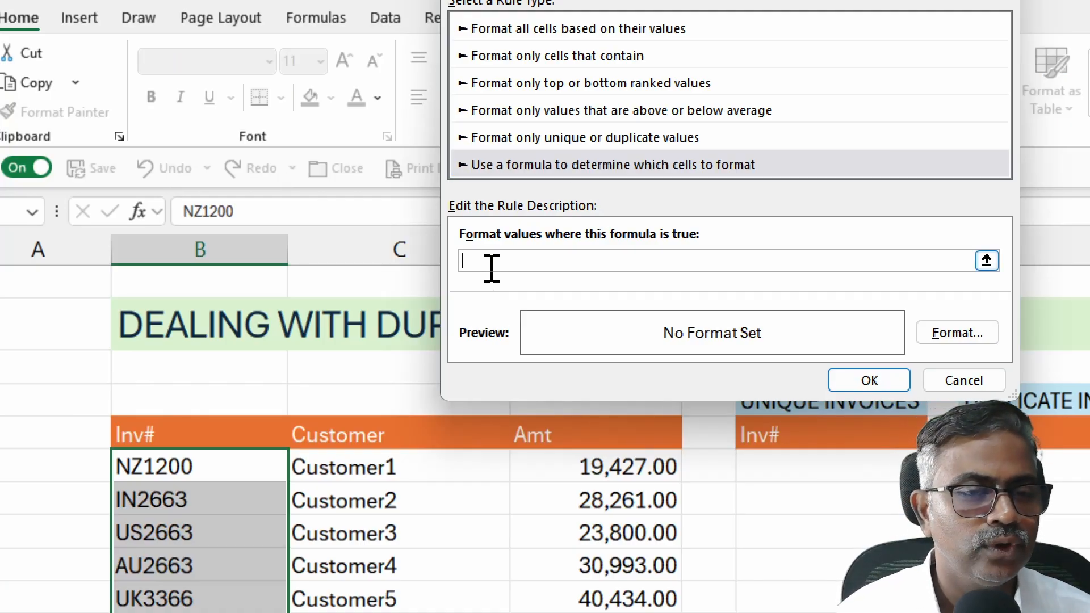
Step: Enter the rule formula =countif($B$6:$B$6,$B$6)>1 for the invoice numbers
type("=countif")
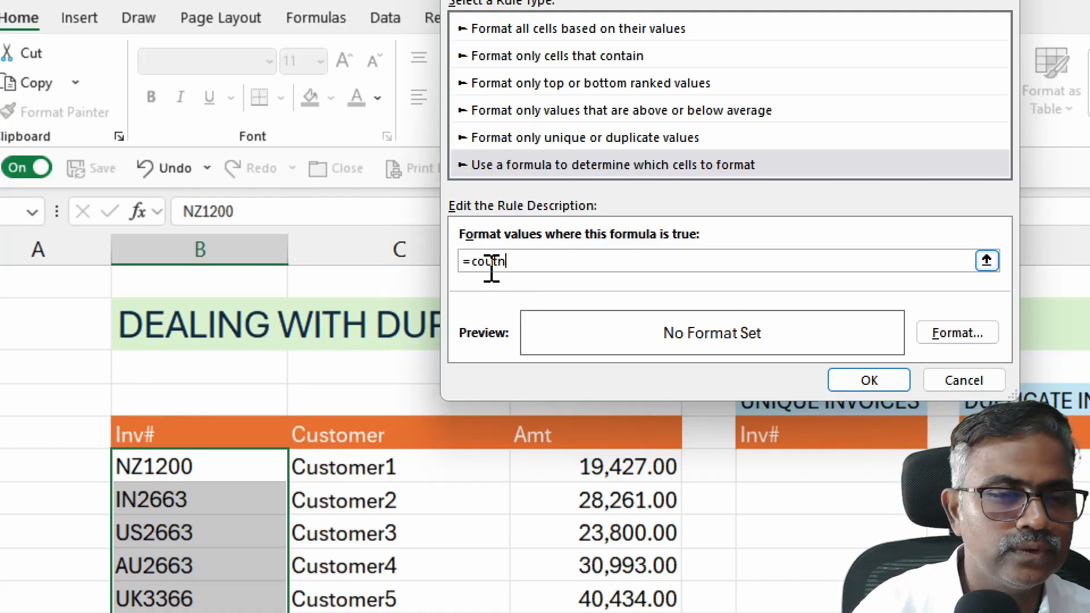
key("BackSpace")
key("BackSpace")
key("BackSpace")
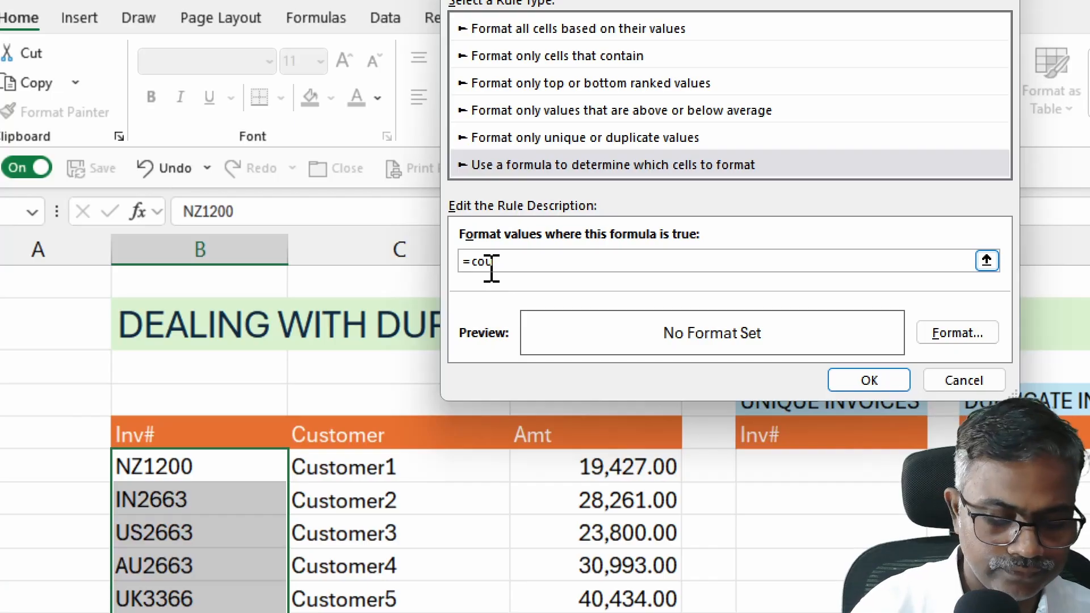
type("ntif(")
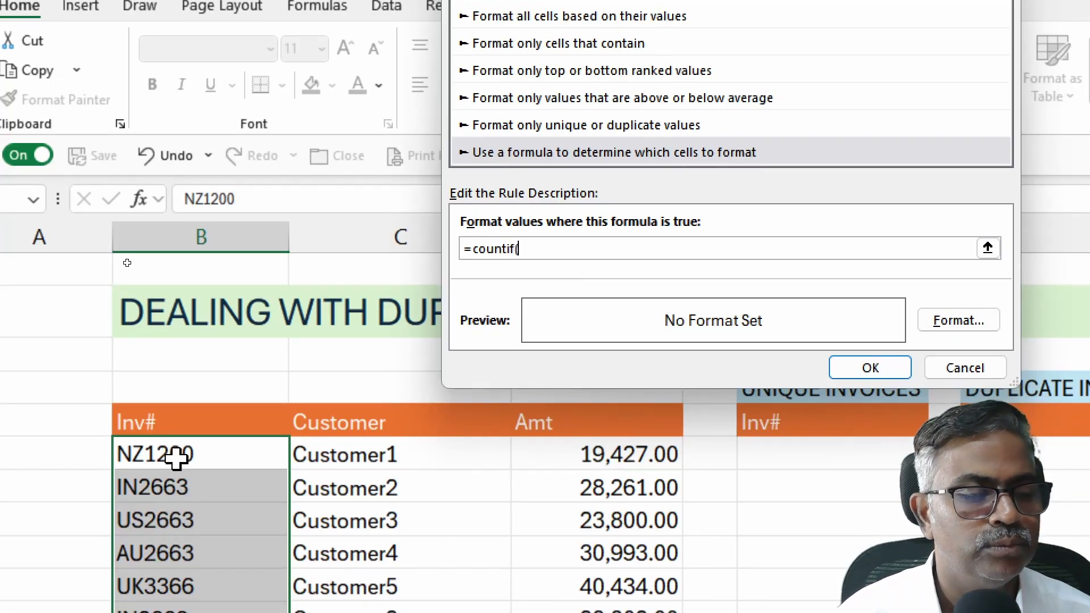
left_click(176, 459)
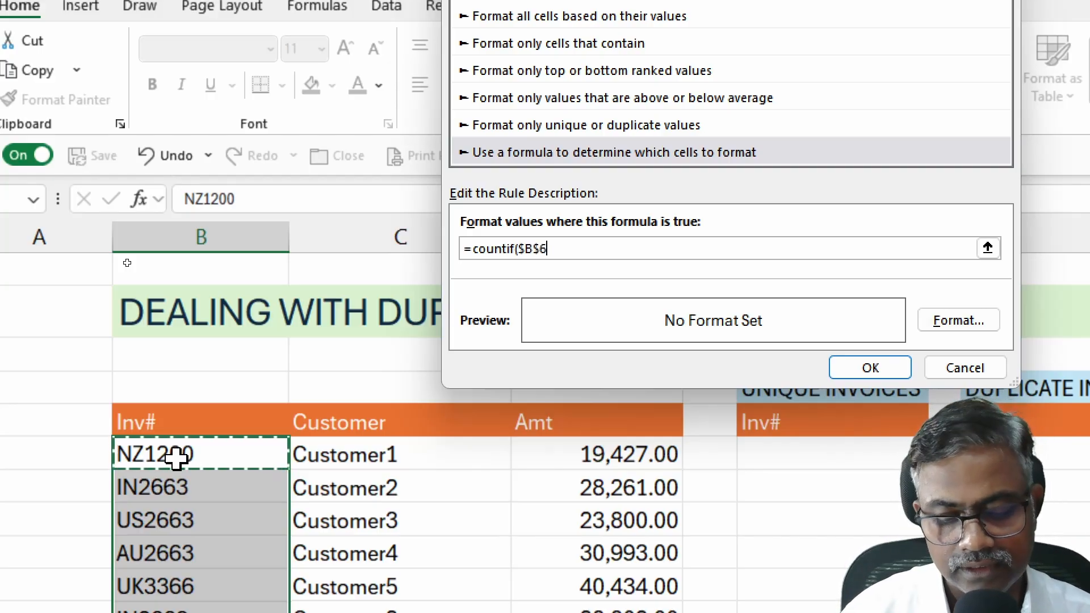
type(":")
left_click(176, 458)
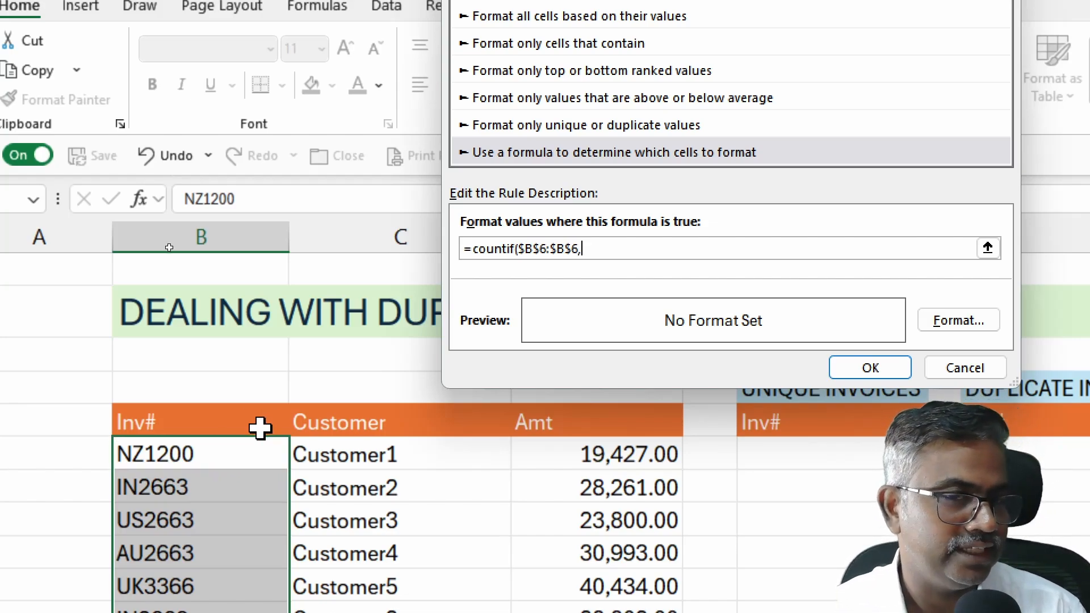
left_click(221, 461)
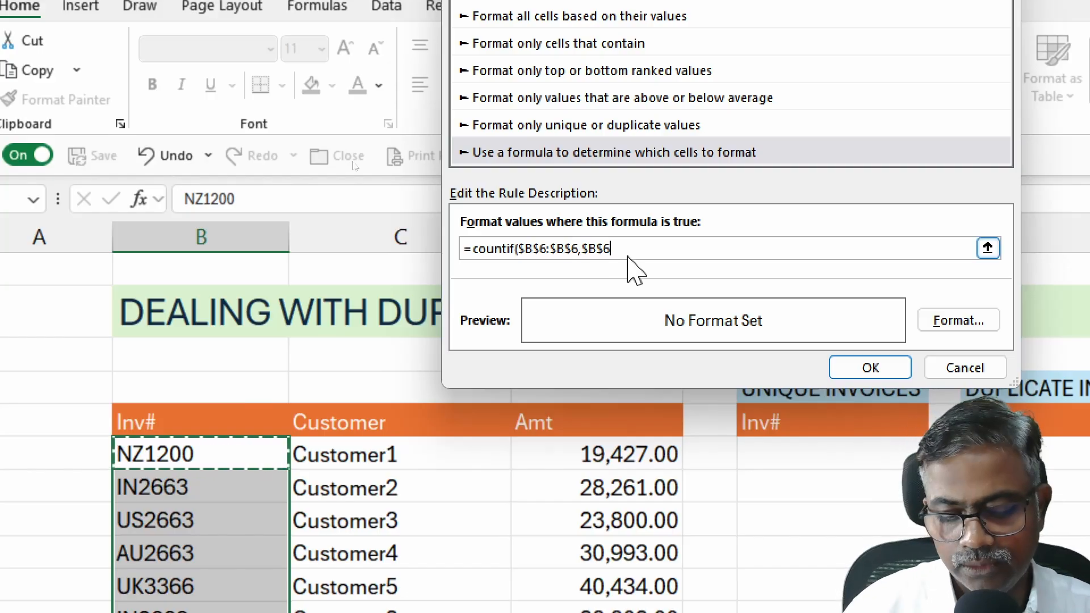
type(")")
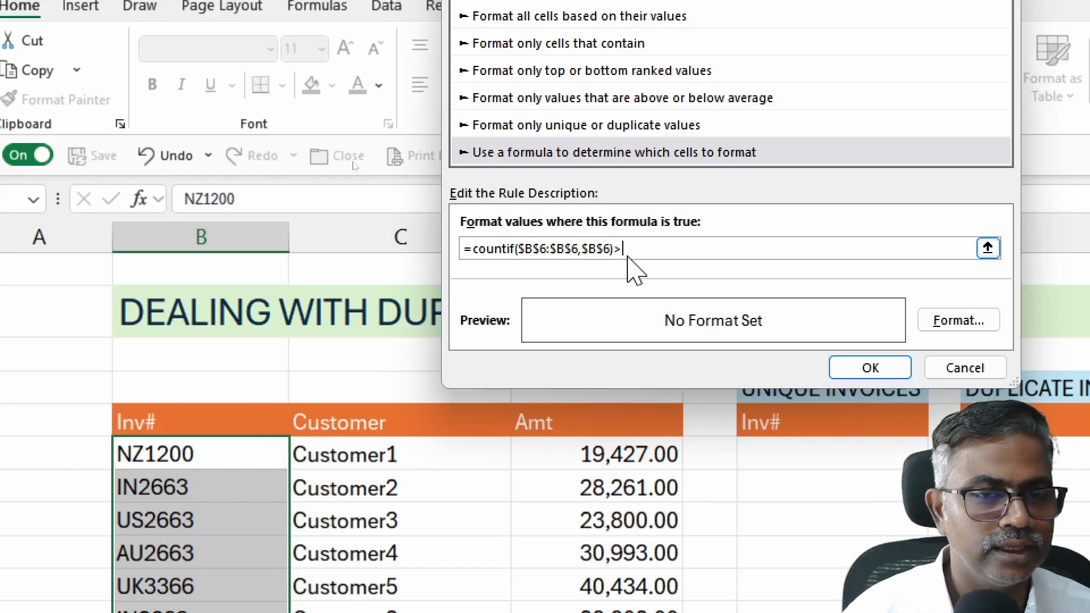
type(">1")
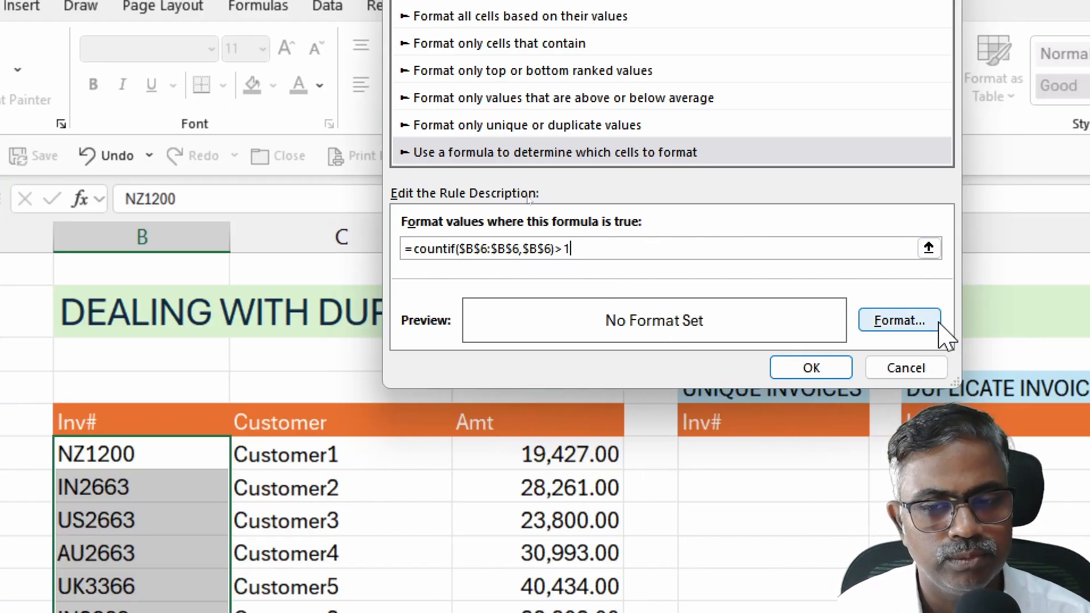
Step: Set a light blue fill as the format for the formula rule
left_click(970, 327)
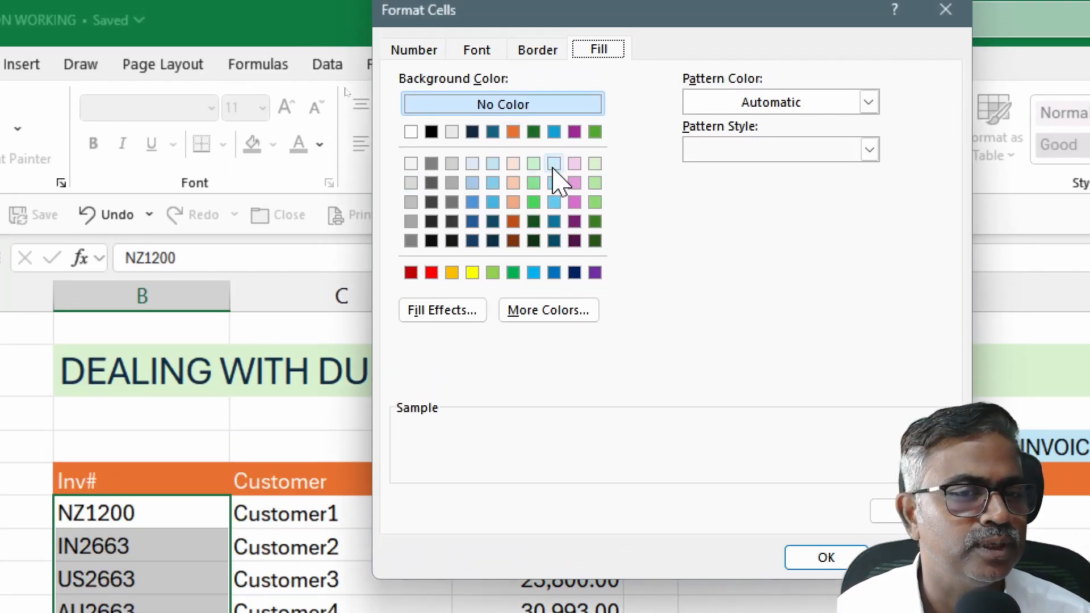
left_click(554, 165)
left_click(839, 452)
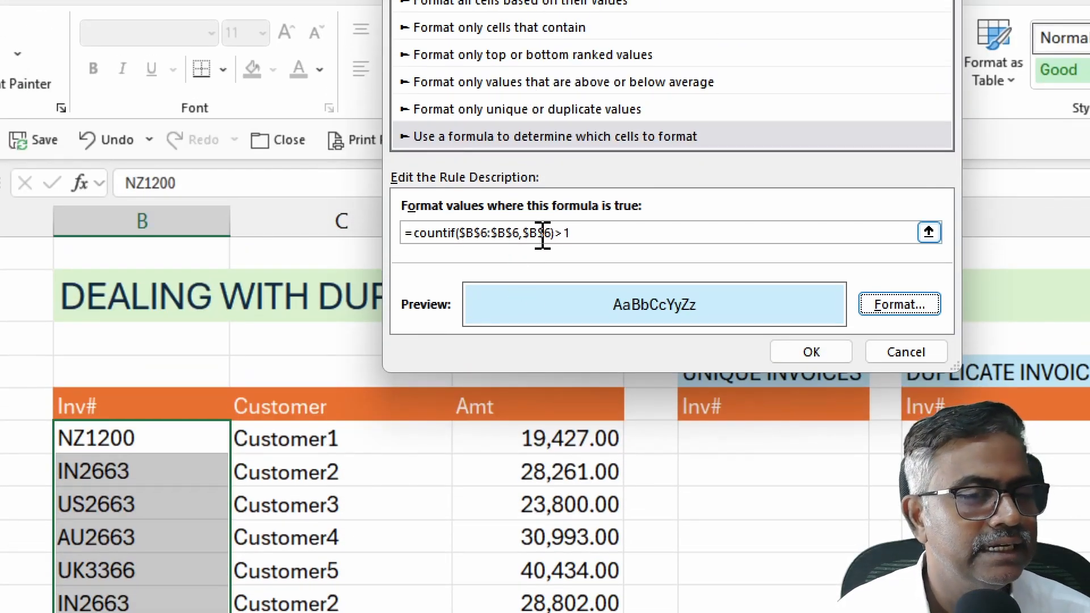
Step: Make the row references relative so the formula reads =countif($B$6:$B6,$B6)>1, and apply the rule
left_click(540, 232)
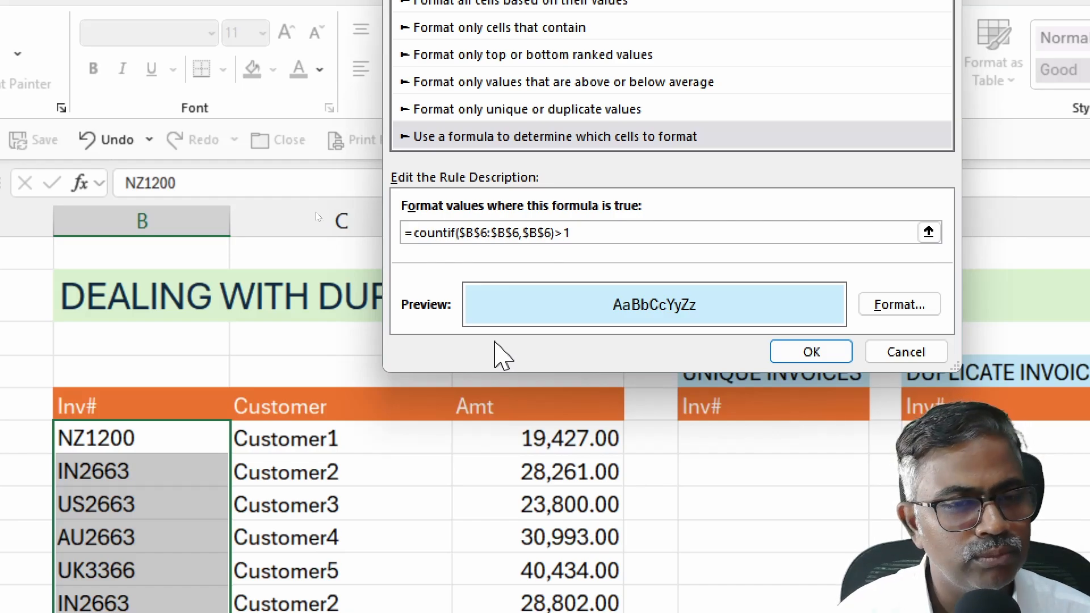
key("Delete")
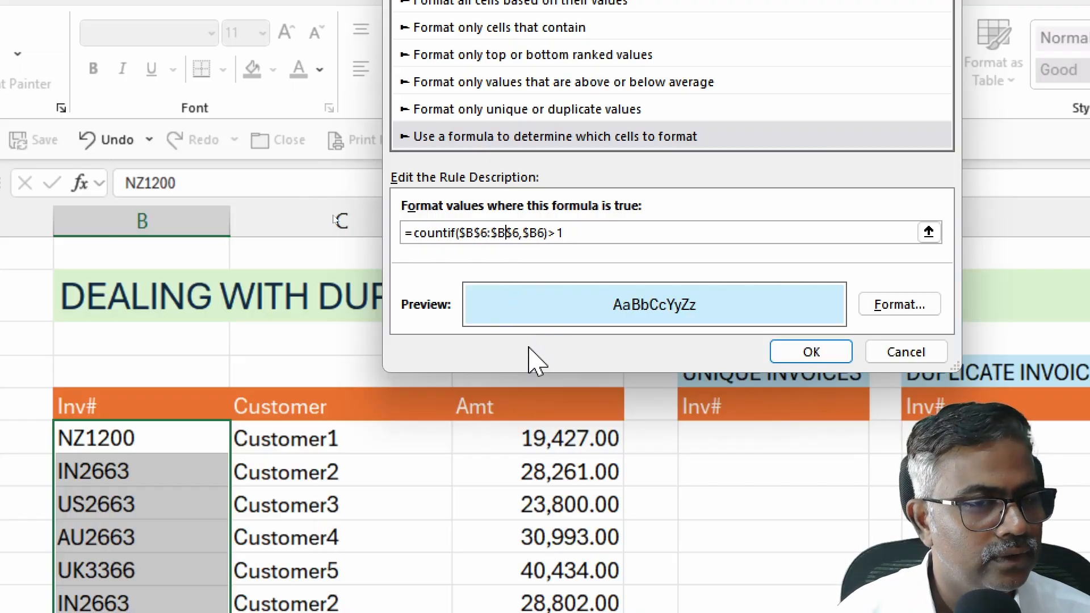
key("Delete")
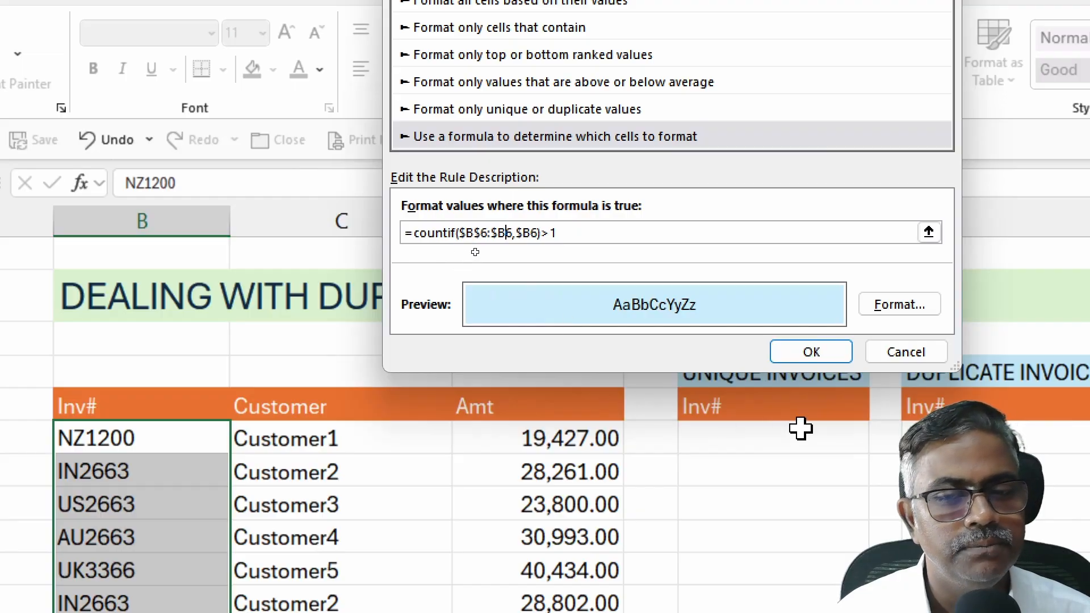
left_click(811, 352)
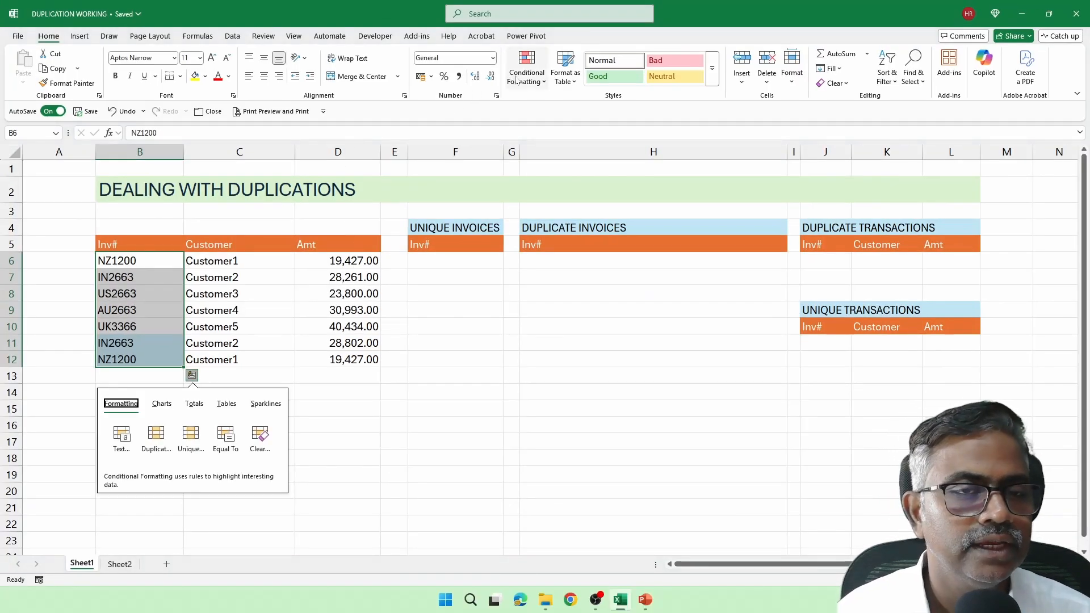
Step: Clear the conditional formatting rules from the entire sheet
left_click(518, 83)
mouse_move(568, 237)
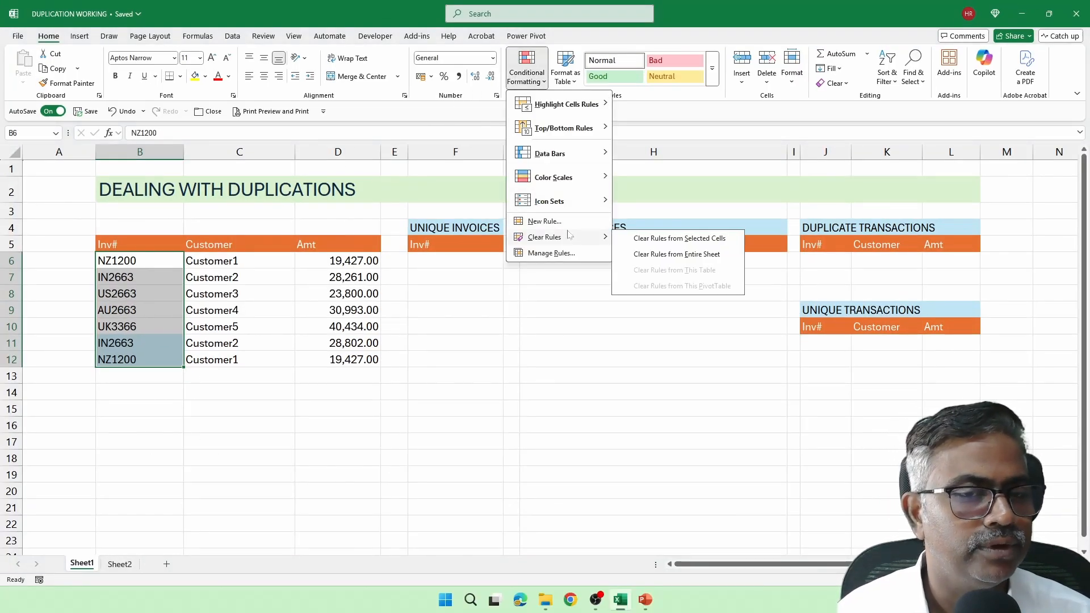
left_click(683, 254)
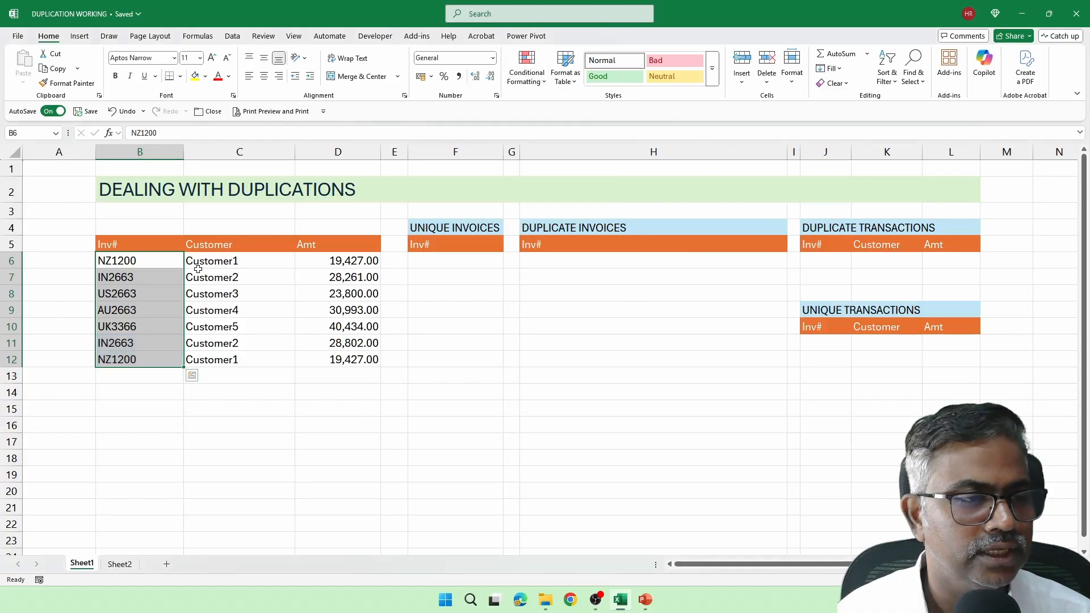
Step: Add the header Helper in cell A5, beside the invoice table
left_click(77, 260)
left_click_drag(156, 260, 348, 261)
left_click(73, 260)
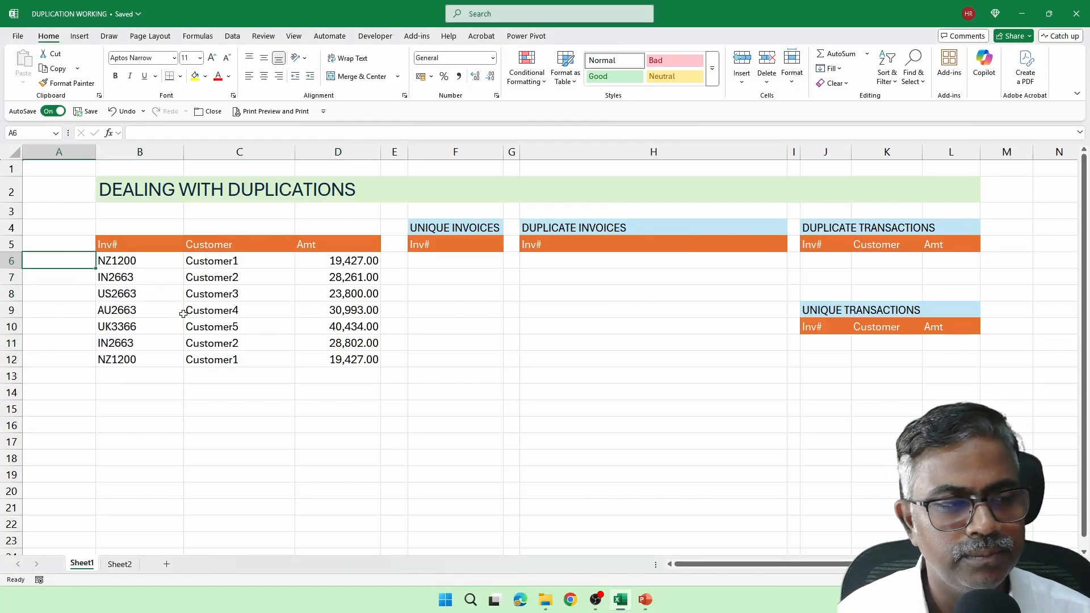
scroll(184, 315, "up", 3)
left_click(100, 283)
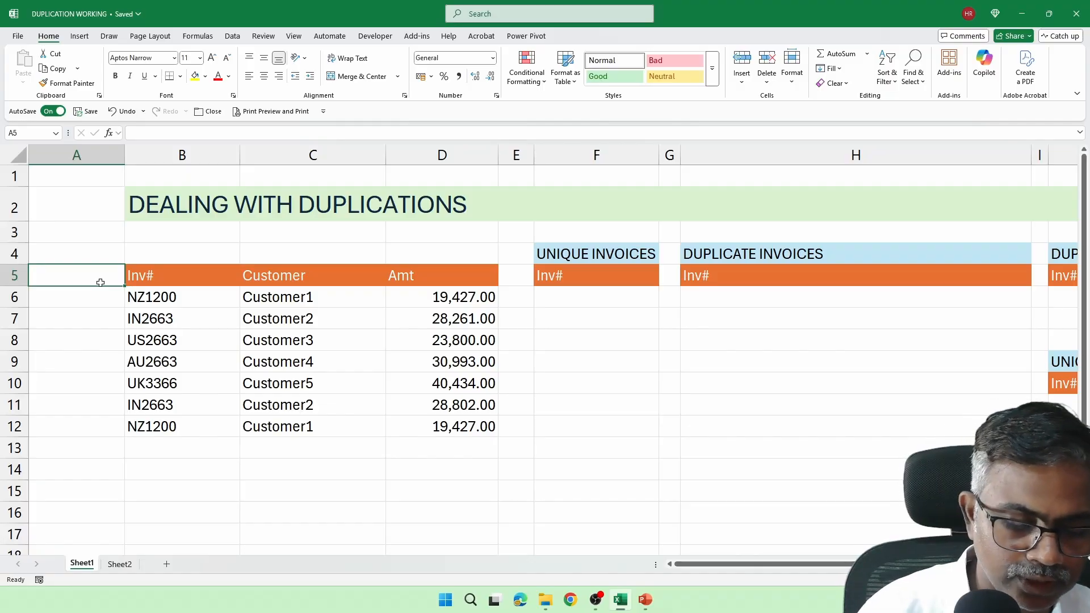
type("Helper")
key("Return")
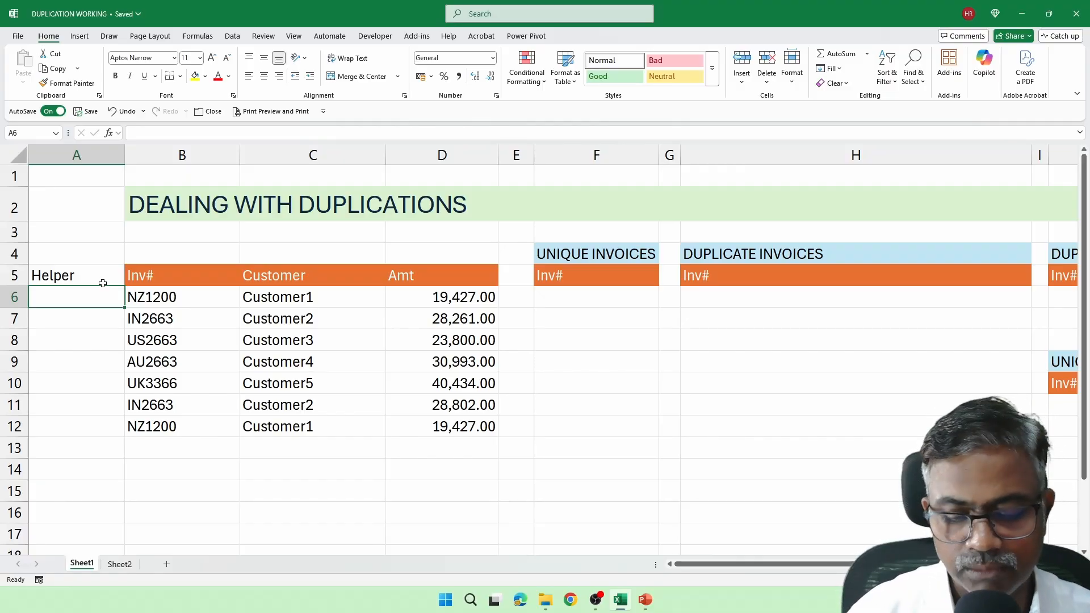
Step: Enter =CONCAT(B6:D6) in A6 to combine invoice number, customer and amount
type("=conca")
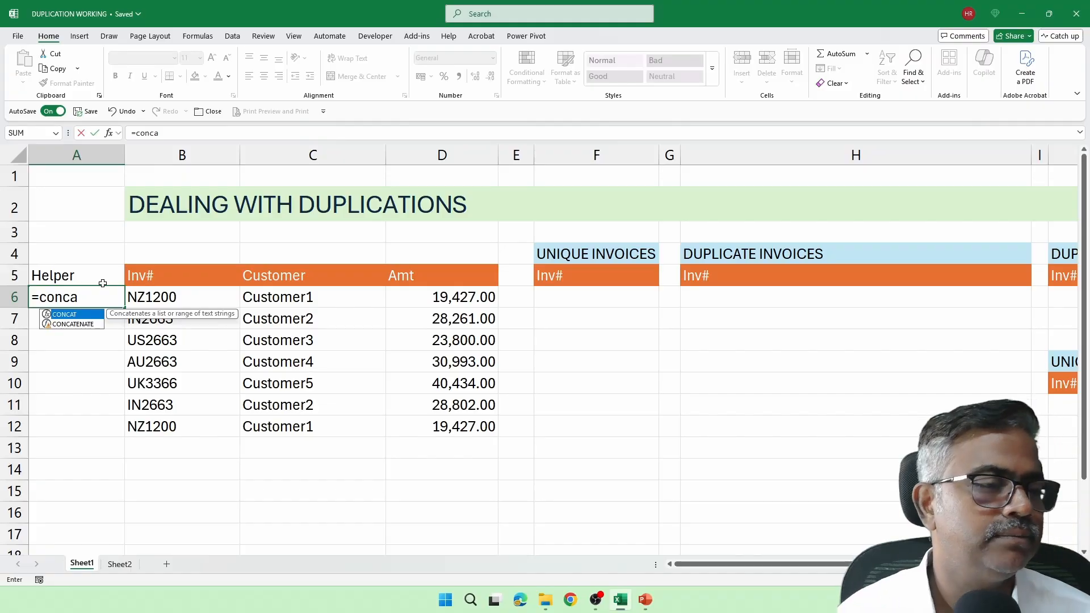
key("Tab")
left_click_drag(164, 295, 419, 294)
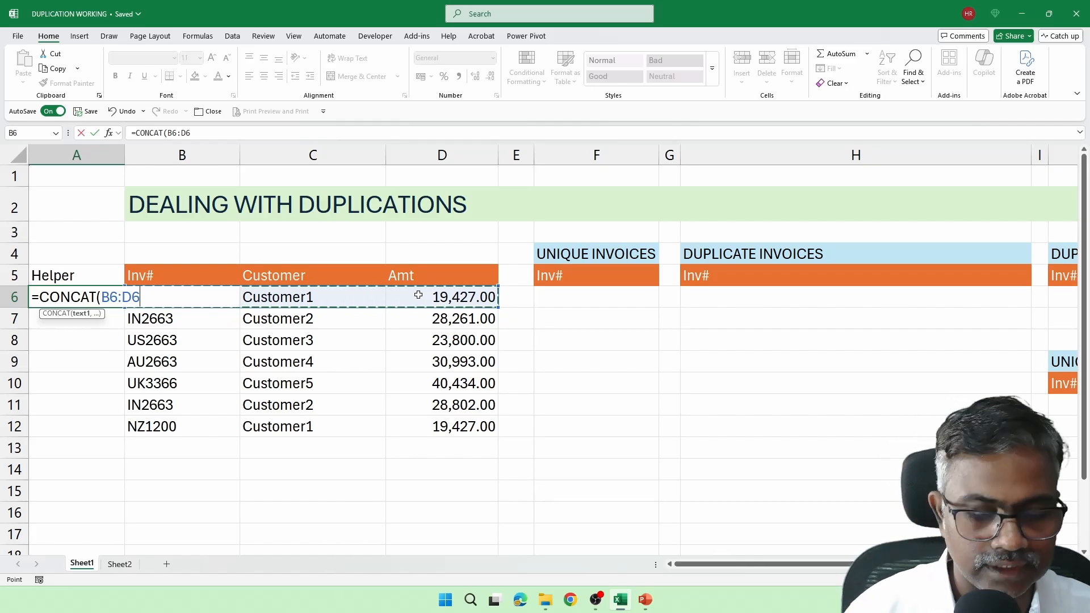
key("ctrl+Return")
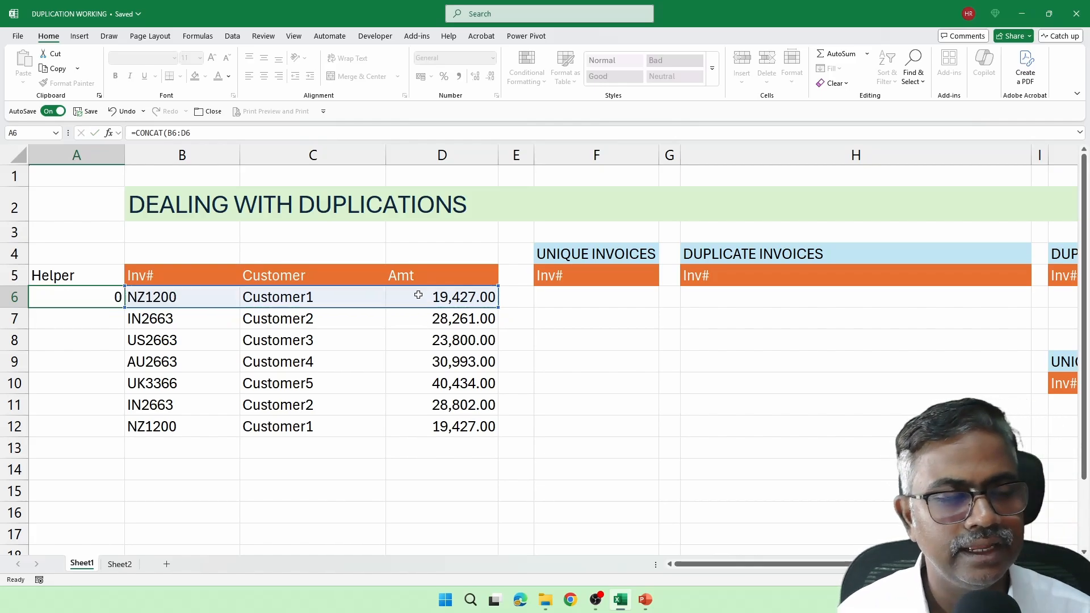
Step: Fill the CONCAT formula down the Helper column from A6 through A12
key("shift+Down")
key("shift+Down")
key("shift+Down")
key("shift+Down")
key("shift+Down")
key("shift+Down")
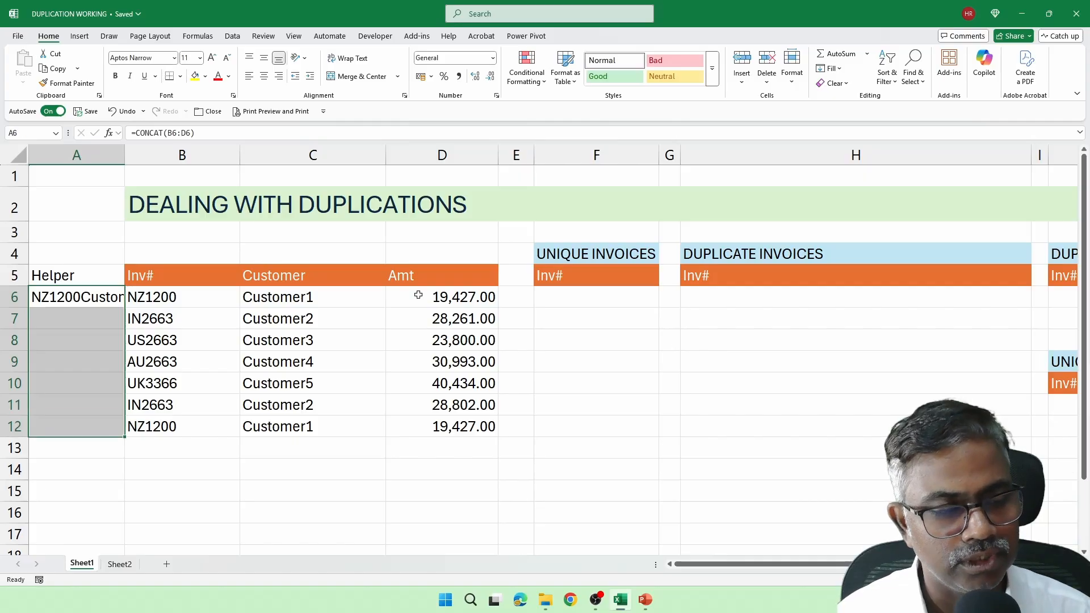
key("ctrl+d")
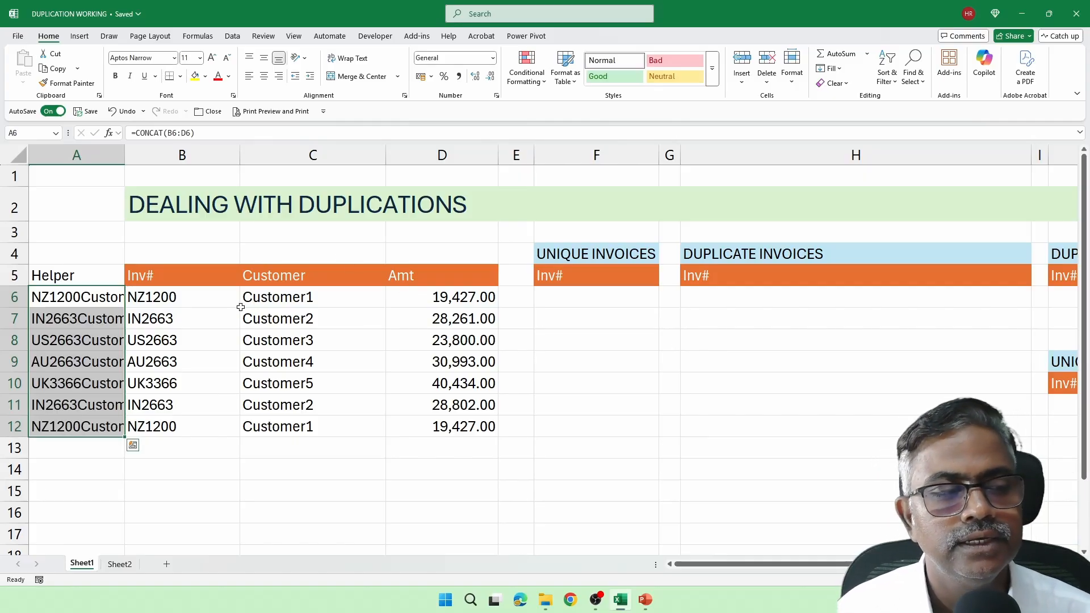
left_click(76, 301)
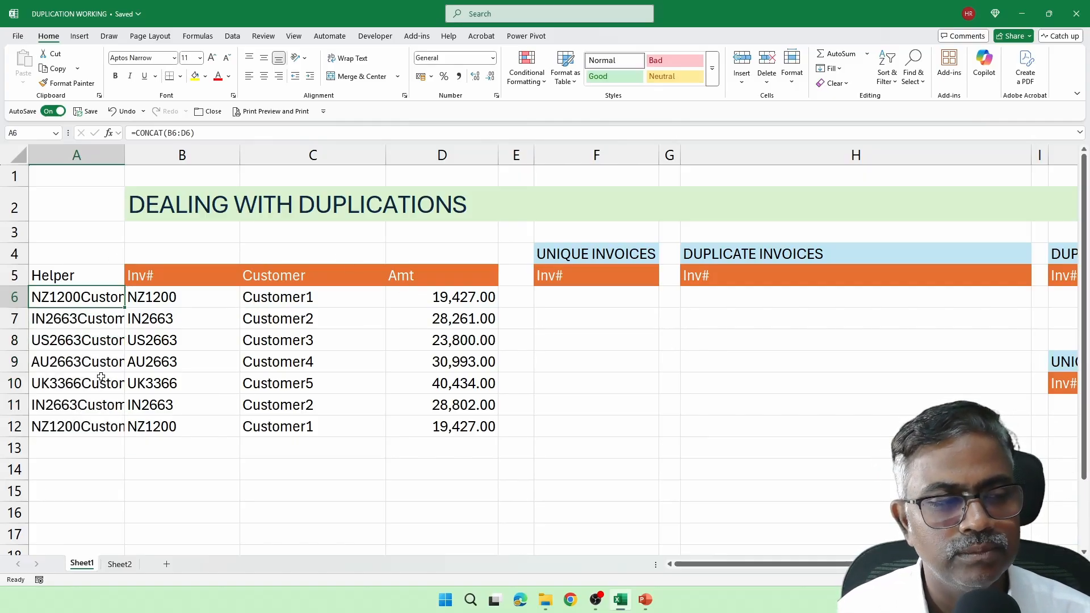
Step: Start a new conditional formatting rule for B6:D12 that uses a formula to determine which cells to format
left_click_drag(176, 297, 441, 428)
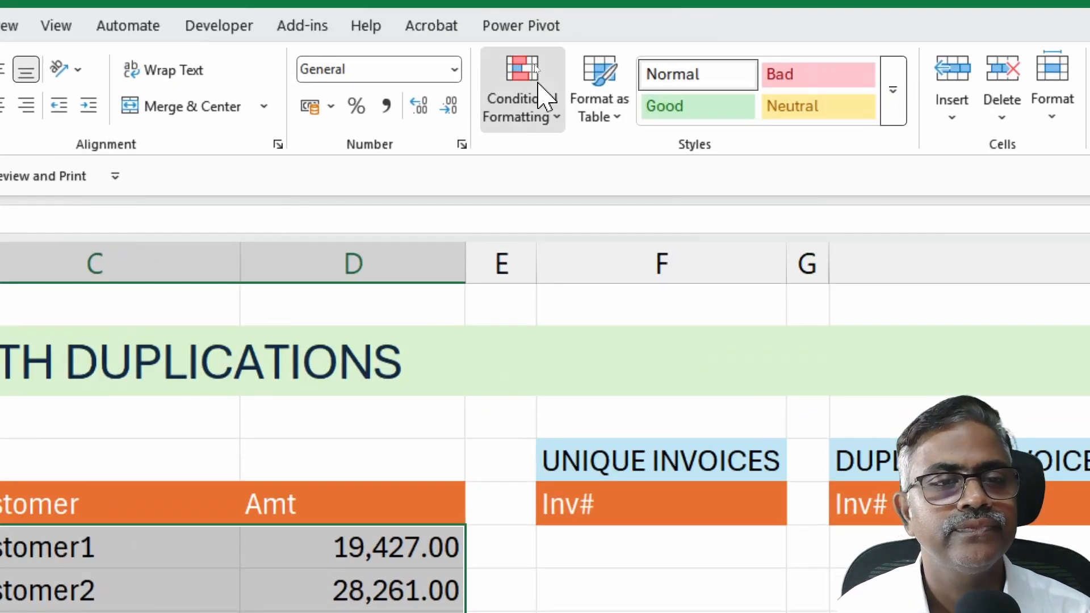
left_click(539, 94)
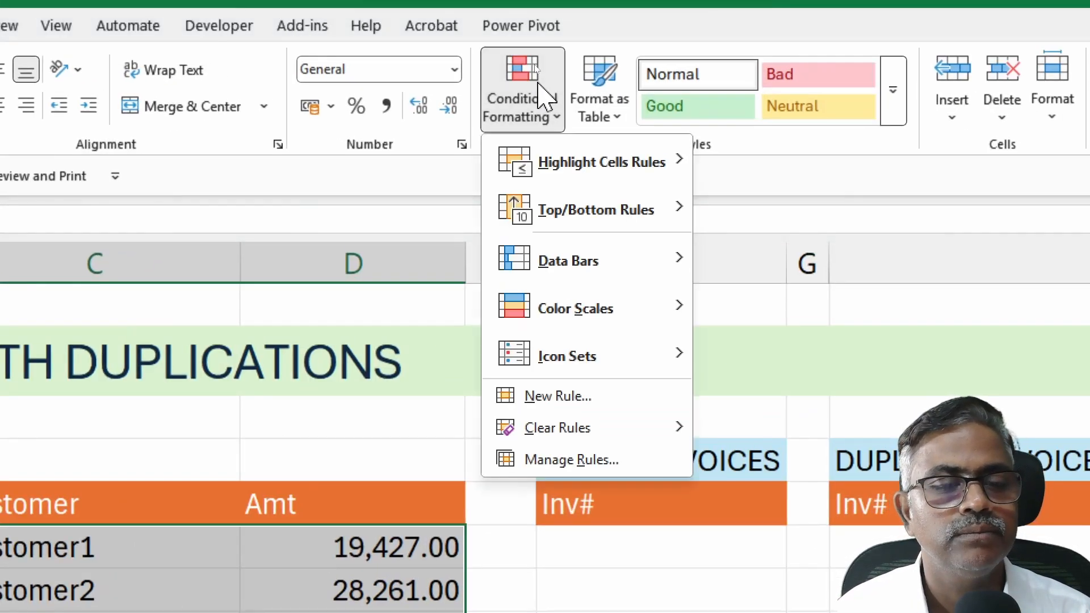
left_click(591, 396)
left_click(143, 173)
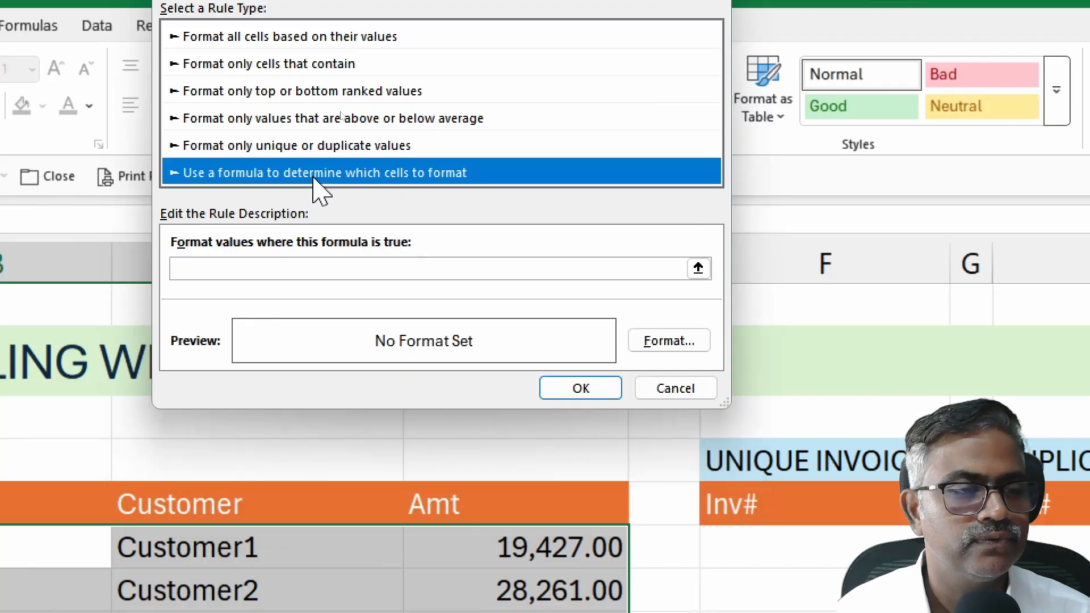
left_click(253, 275)
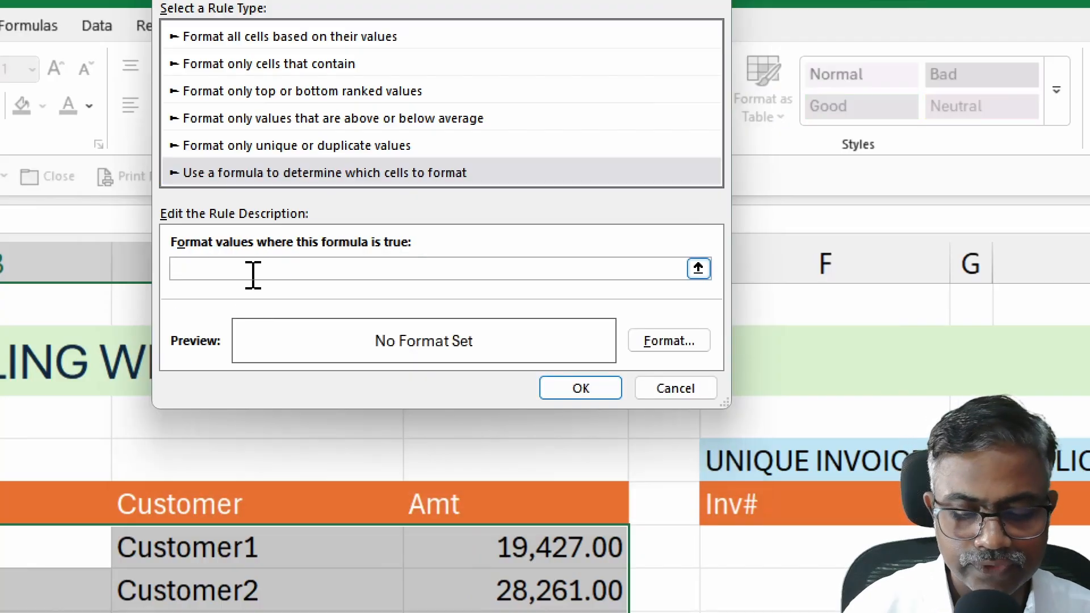
Step: Enter =countif($A$6:$A$6,$A$6)>1 as the rule's formula, referencing the first Helper cell
type("=countif")
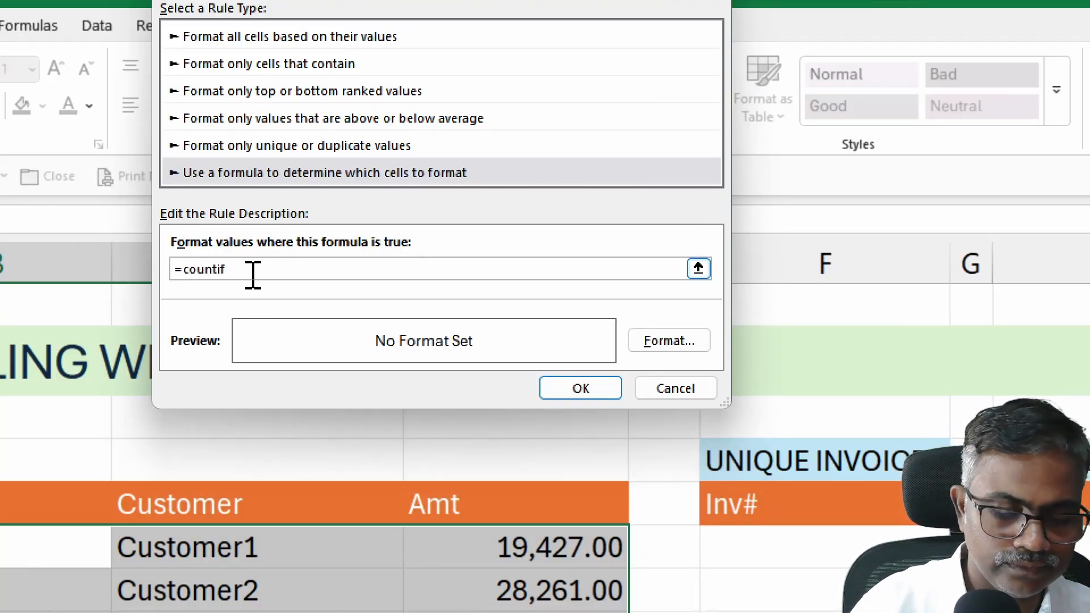
type("(")
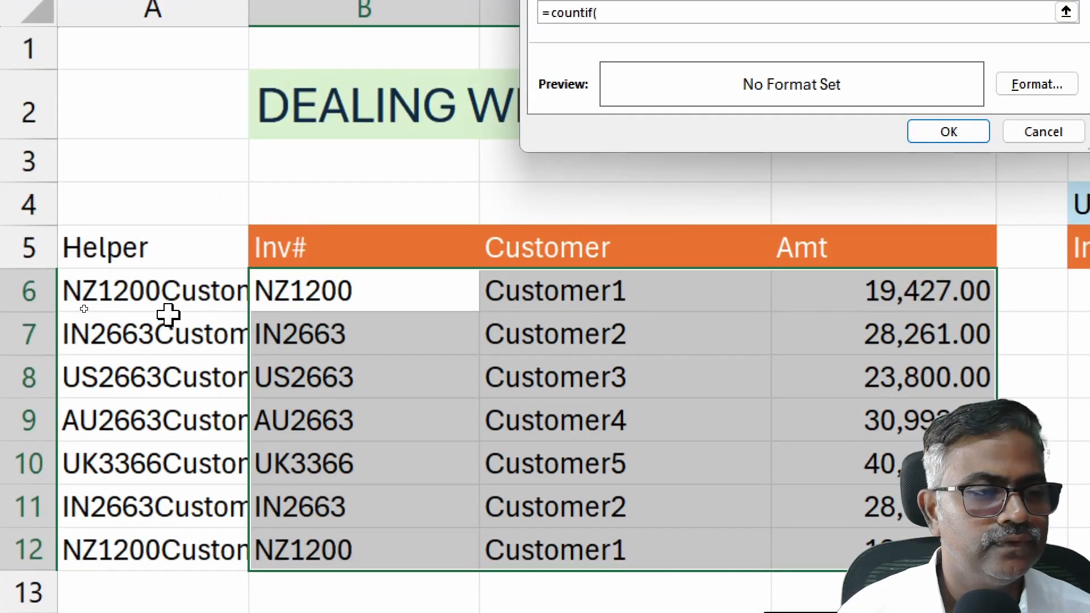
left_click(173, 292)
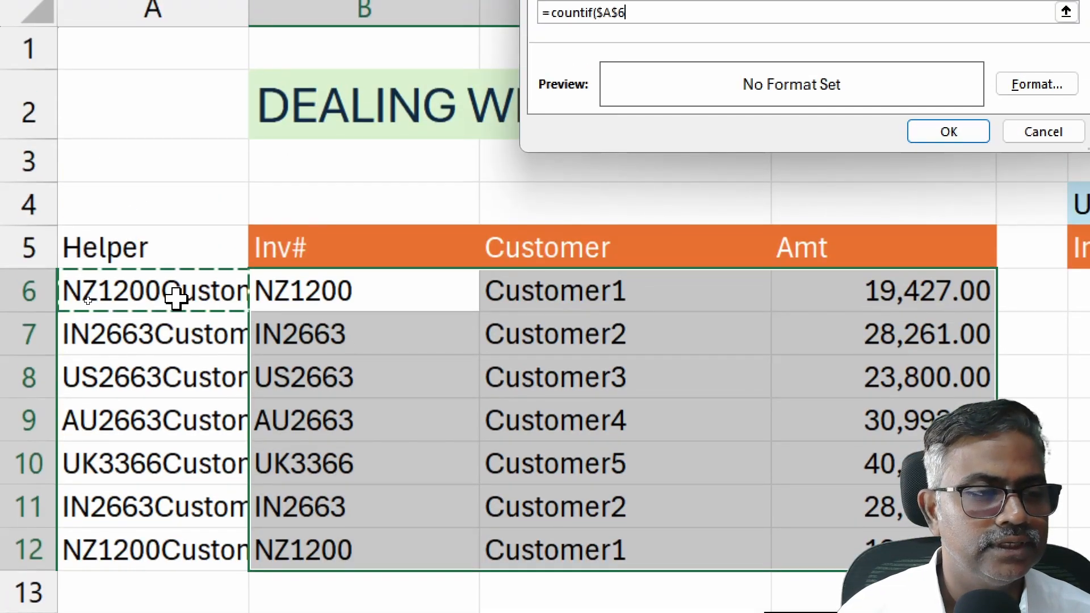
type(":$A$6")
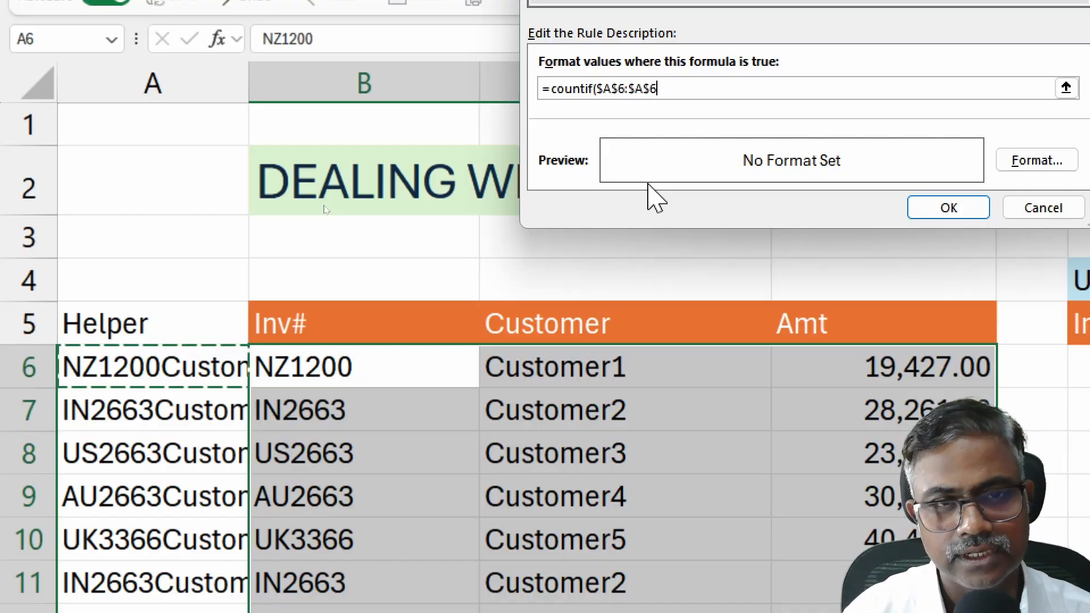
type(",")
left_click(189, 375)
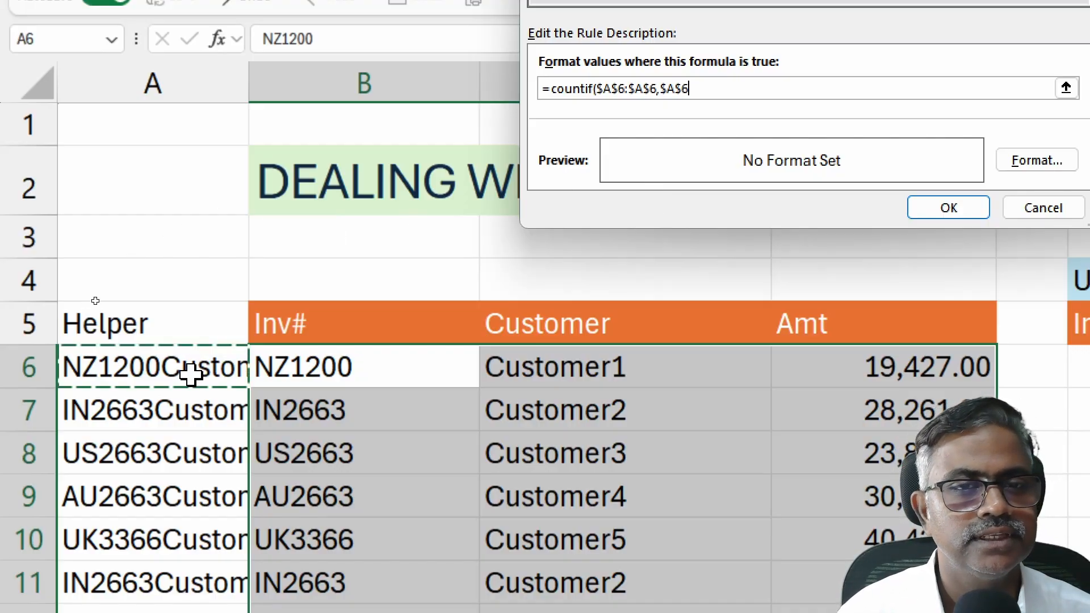
type(")")
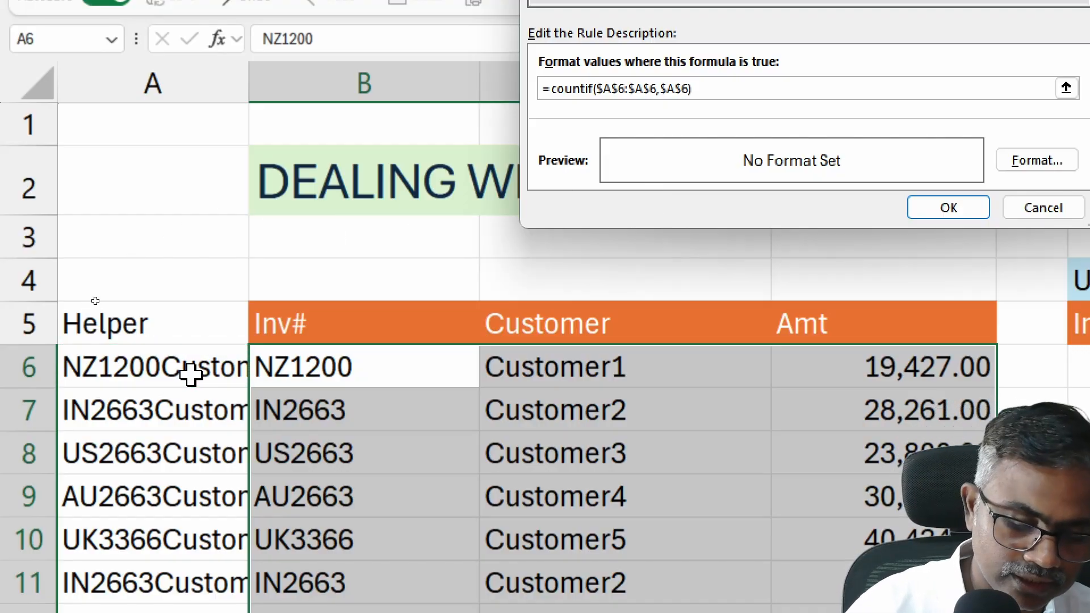
type(">1")
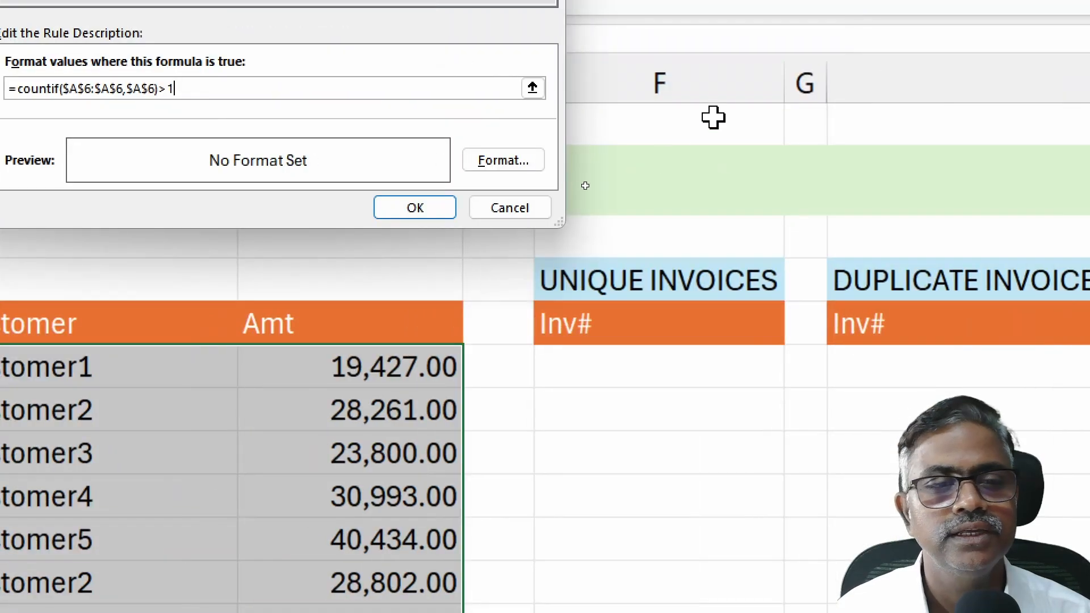
Step: Set a light blue fill as the rule's format
left_click(1065, 165)
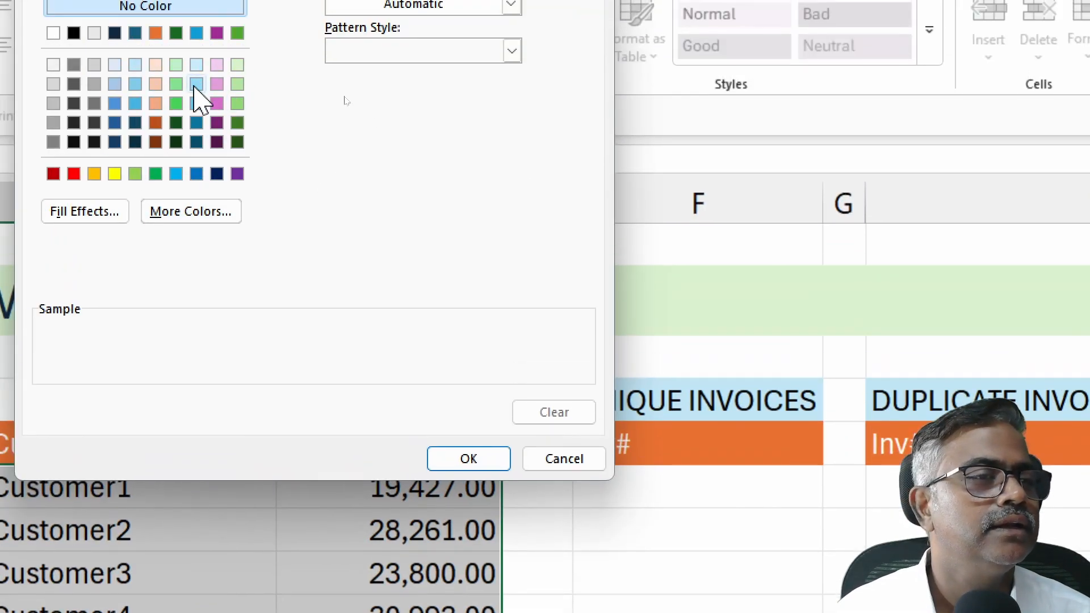
left_click(196, 85)
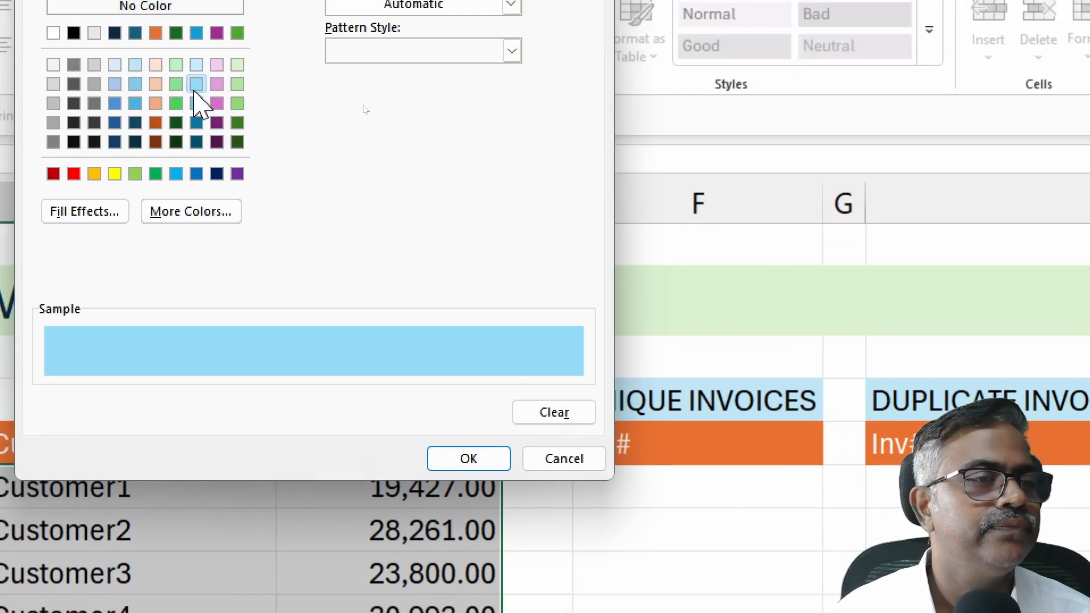
left_click(467, 466)
Step: Change the rule's formula to =countif($A$6:$A6,$A6)>1 so the range expands by row, and apply the rule
left_click(232, 210)
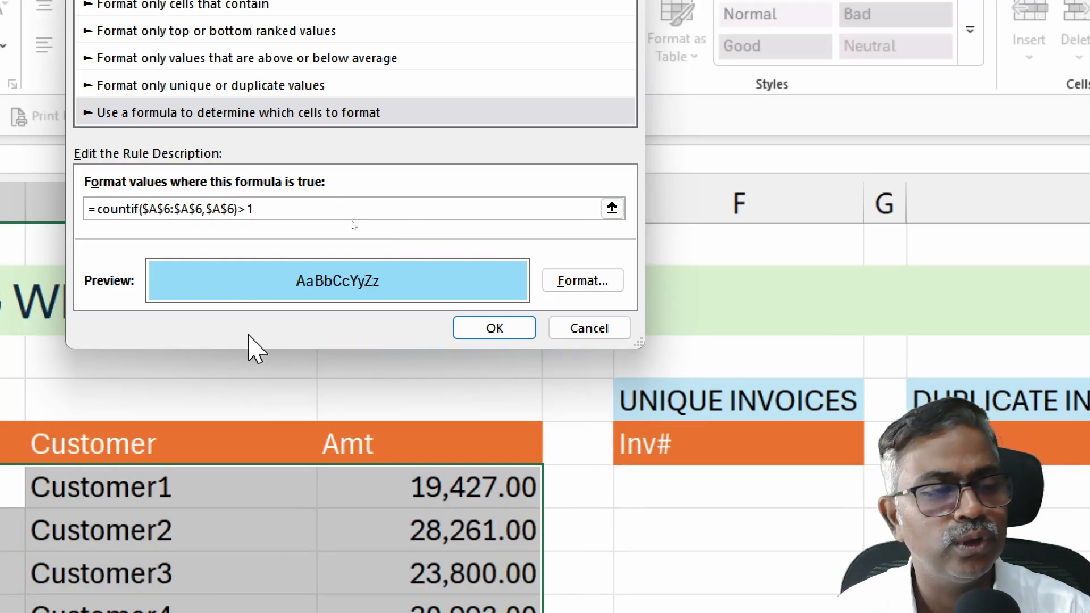
key("BackSpace")
left_click(191, 209)
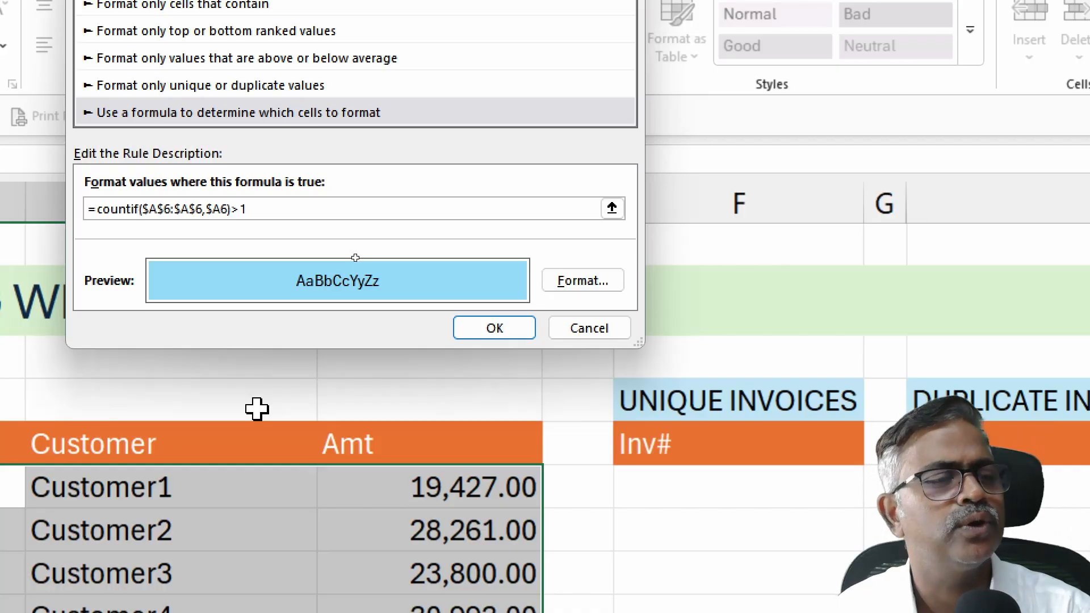
key("Delete")
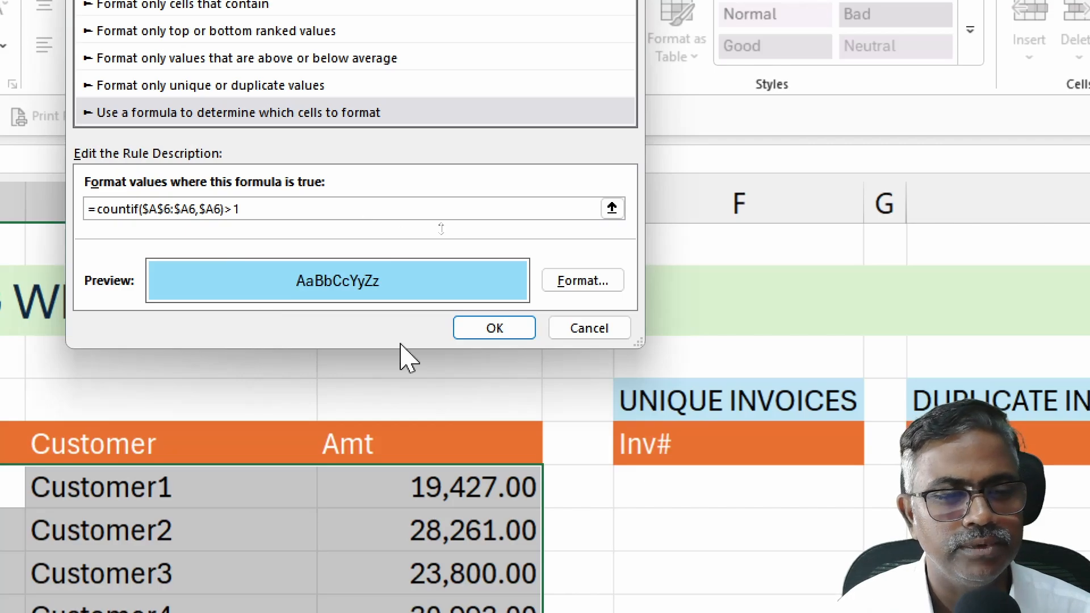
left_click(480, 335)
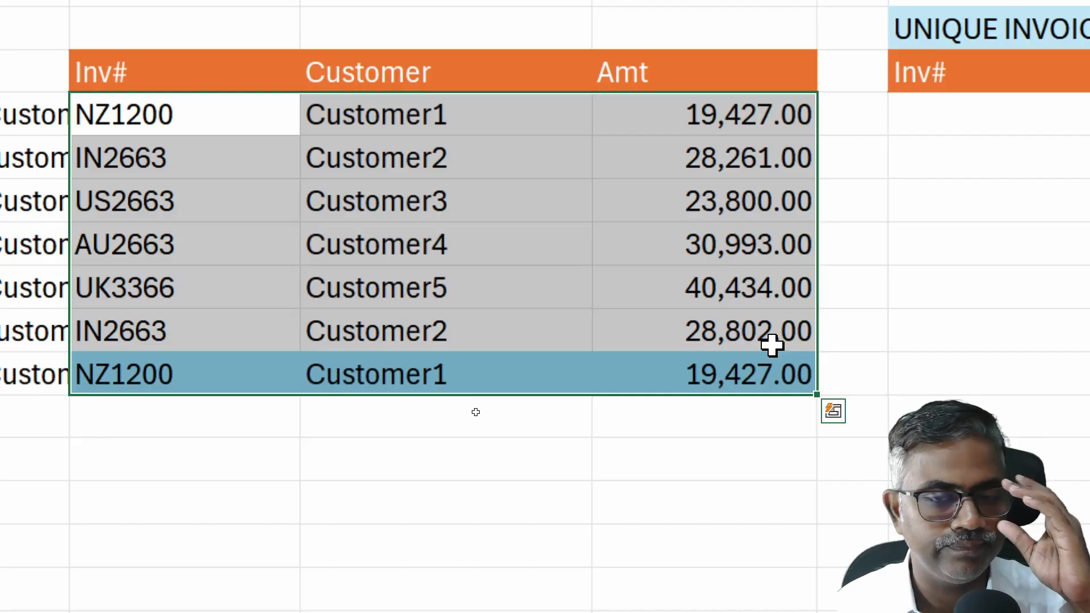
key("ctrl+q")
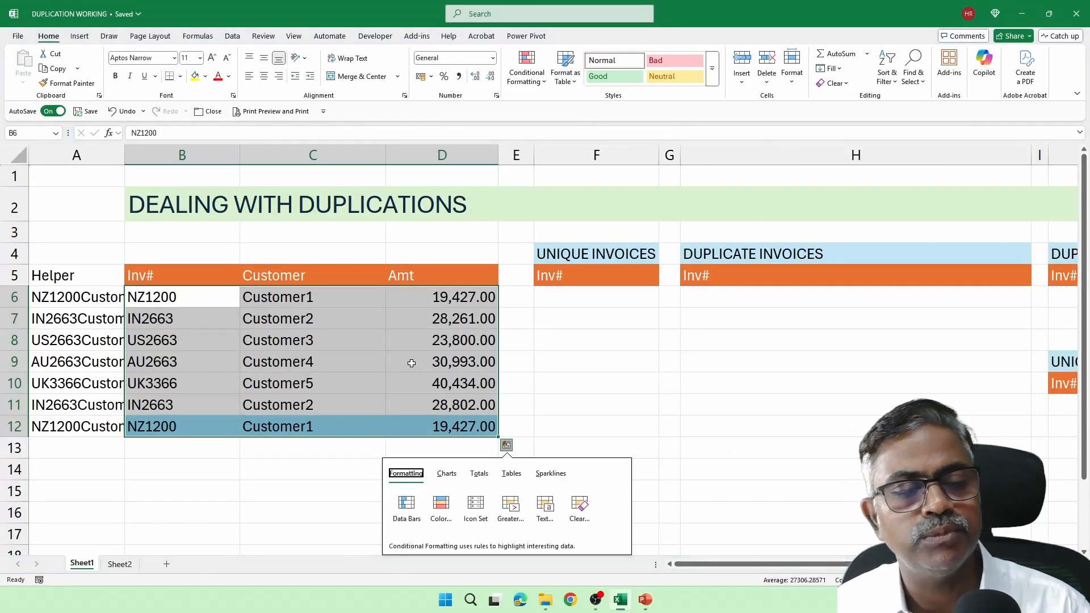
Step: Enter =UNIQUE(B6:B12) in F6 under UNIQUE INVOICES to list the distinct invoice numbers
left_click(557, 301)
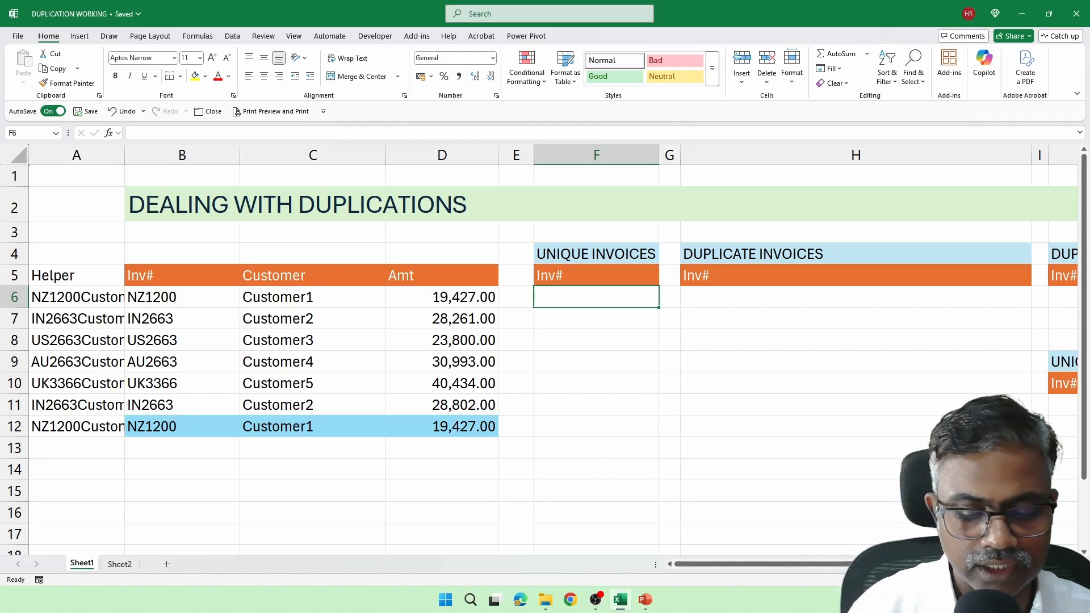
type("=uniq")
key("Tab")
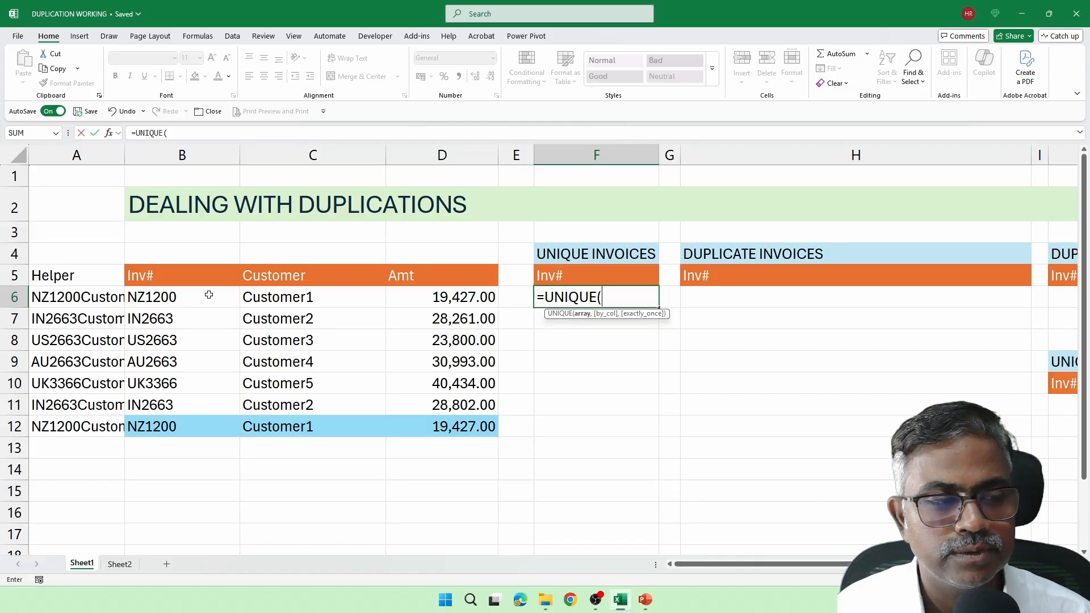
left_click_drag(210, 296, 198, 429)
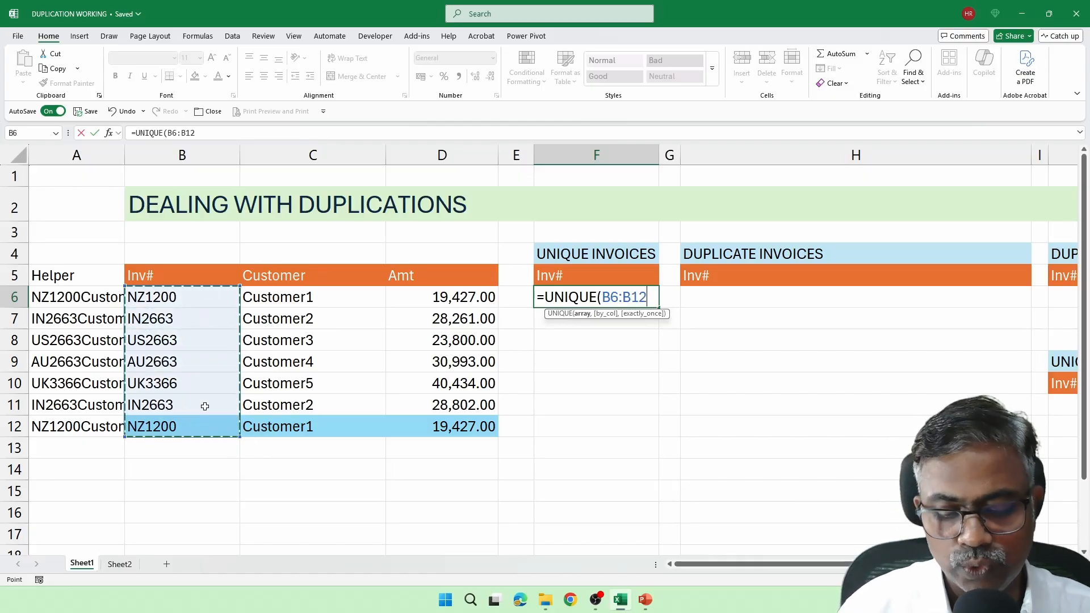
type(")")
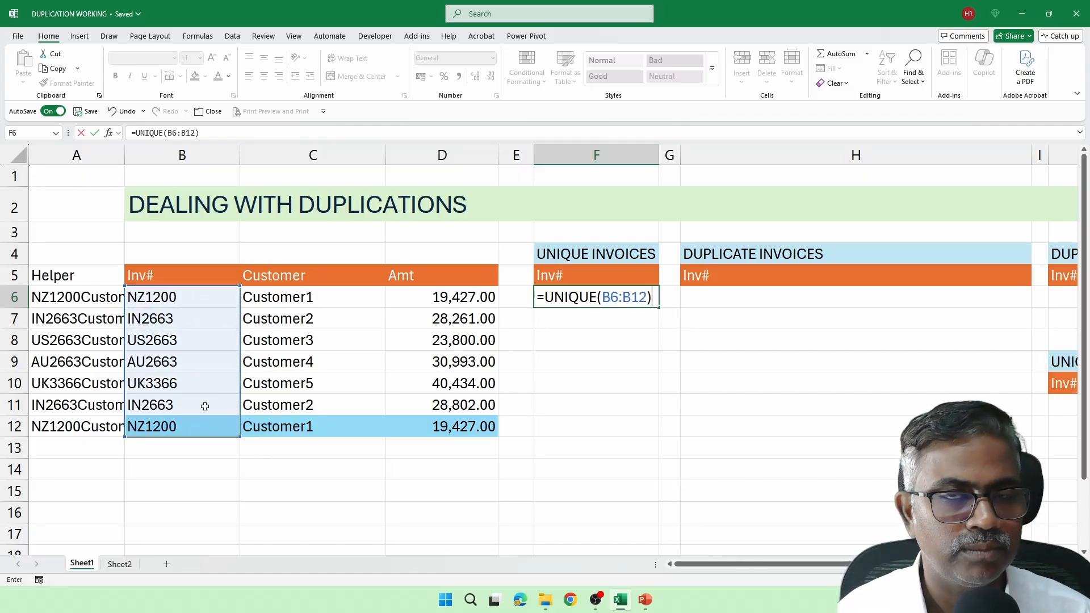
key("Return")
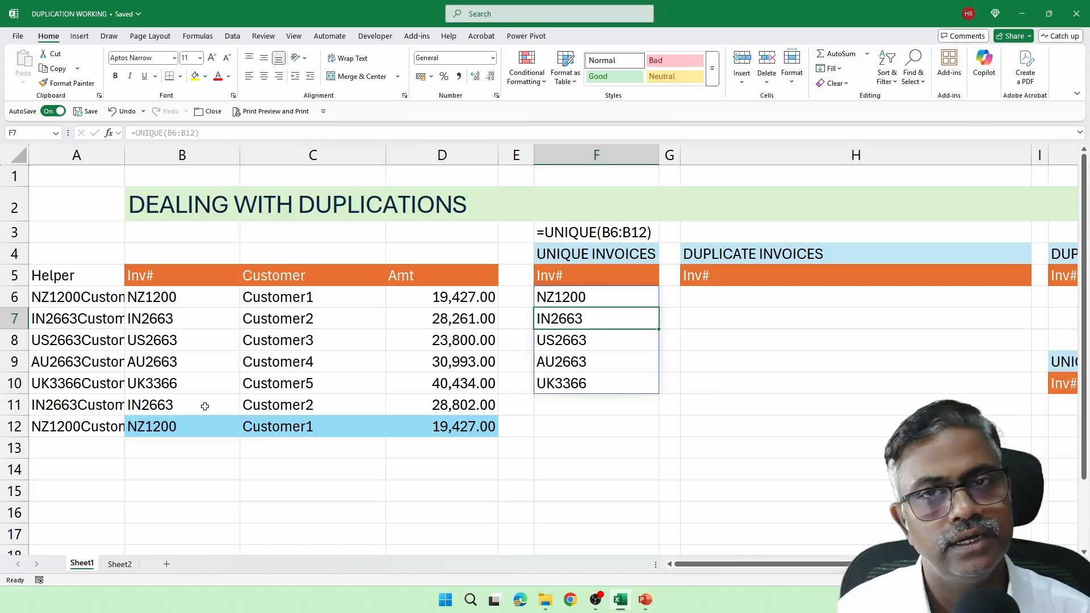
Step: Enter =FILTER(B6:B12,COUNTIF(B6:B12,B6:B12)>1) in H6 under DUPLICATE INVOICES to list the repeated invoice numbers
left_click(697, 295)
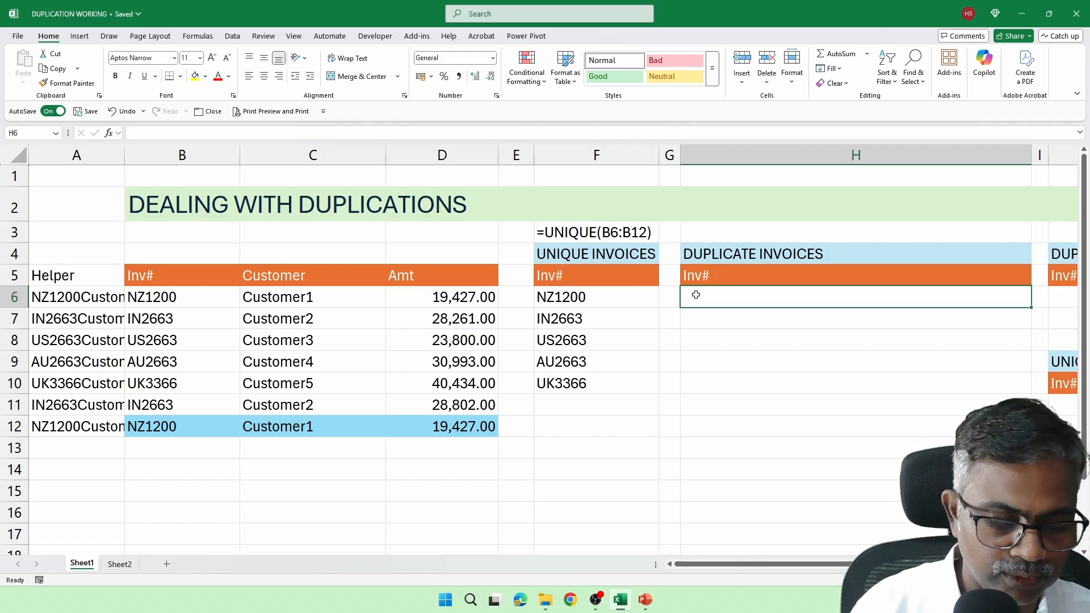
type("=filter")
key("Tab")
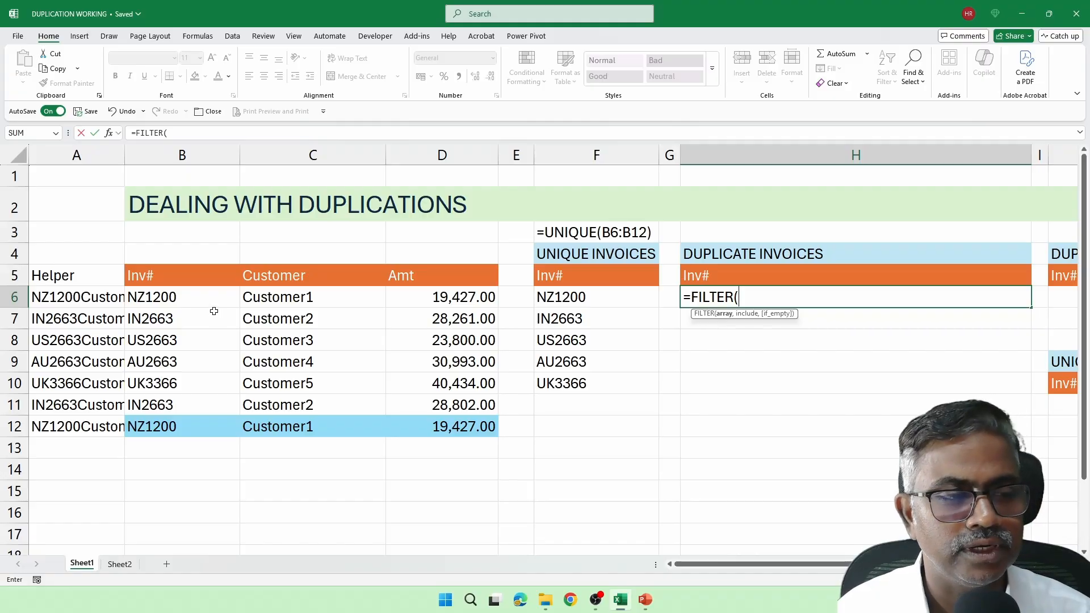
left_click_drag(199, 296, 201, 434)
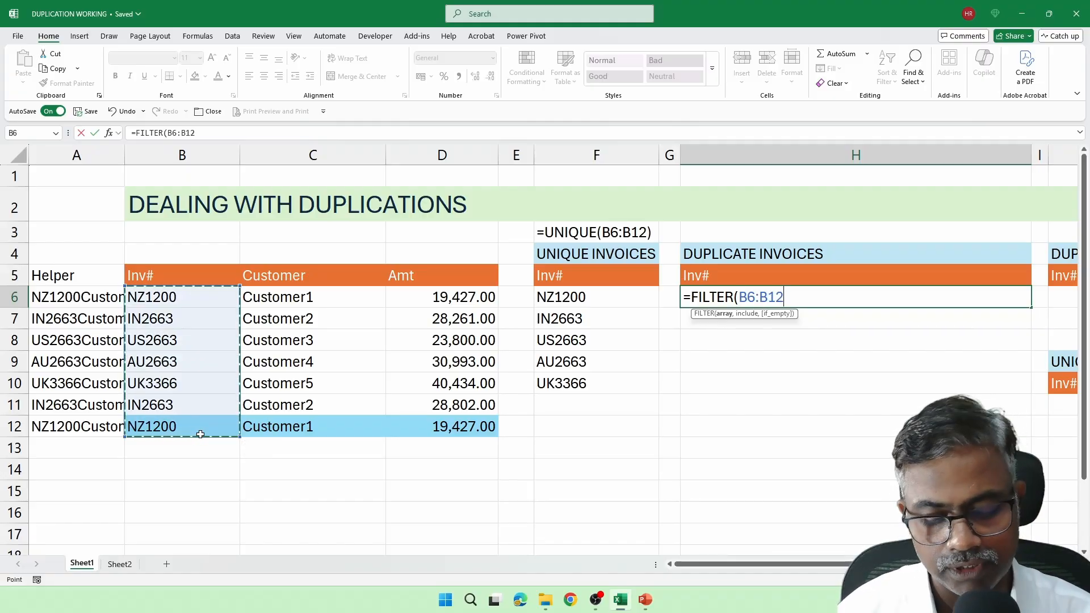
type(",countif(")
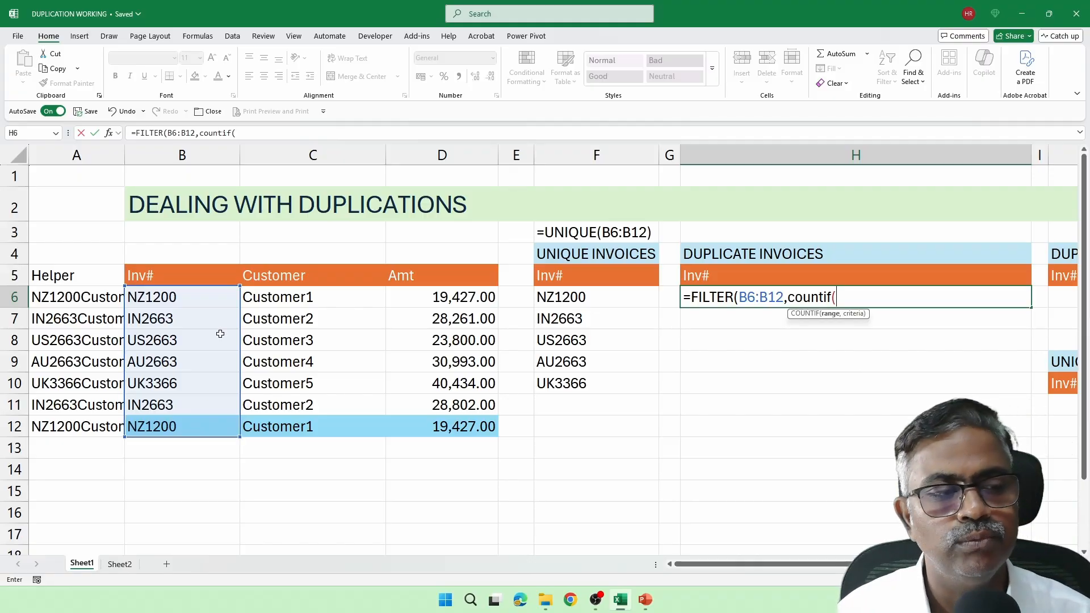
left_click_drag(214, 305, 218, 417)
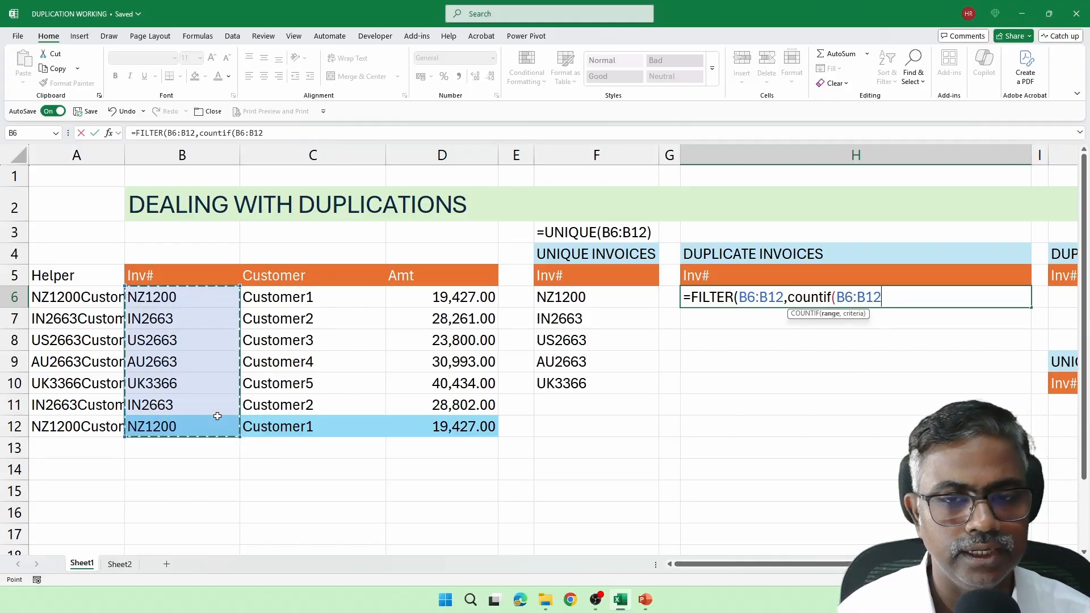
type(",")
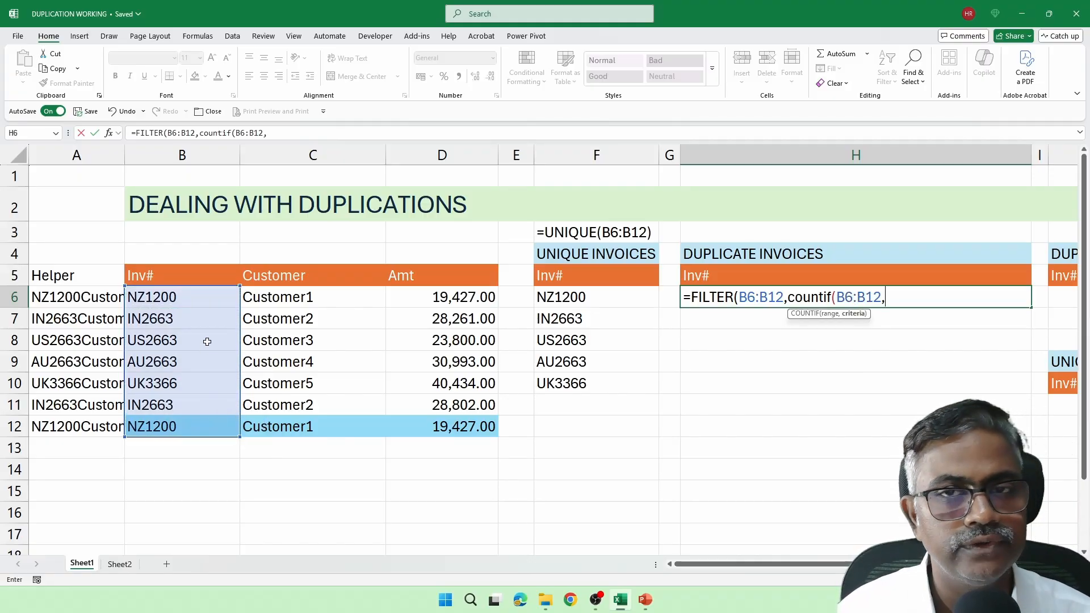
left_click_drag(210, 302, 204, 429)
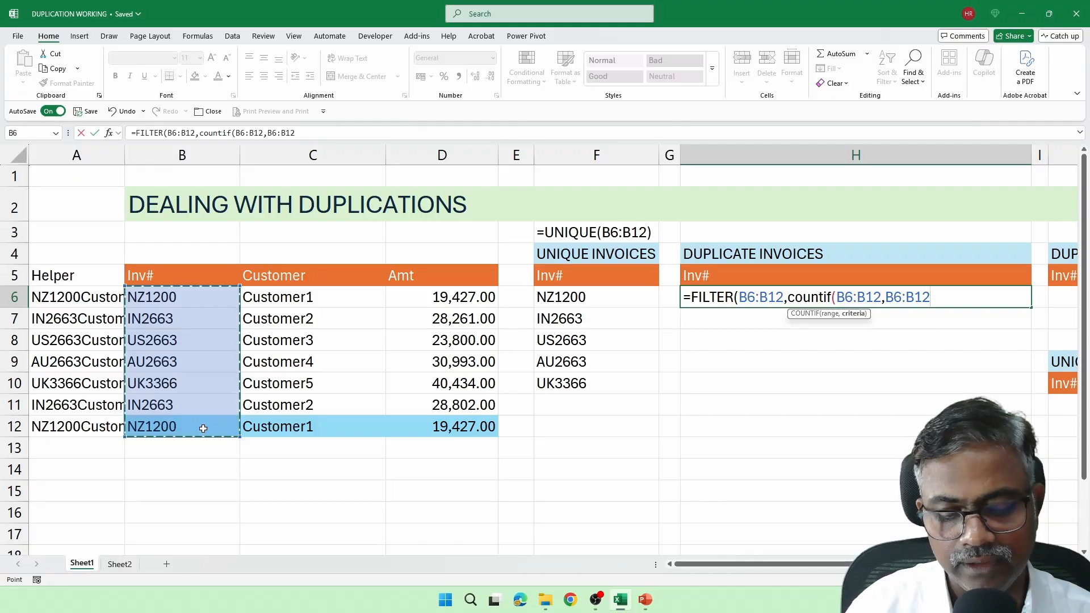
type(")")
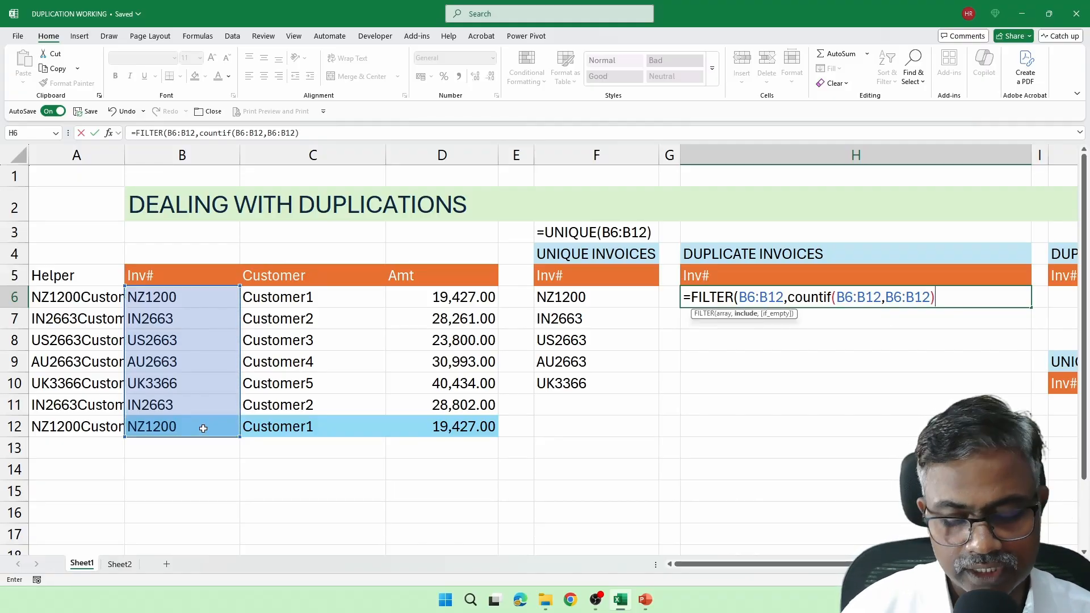
type(">1")
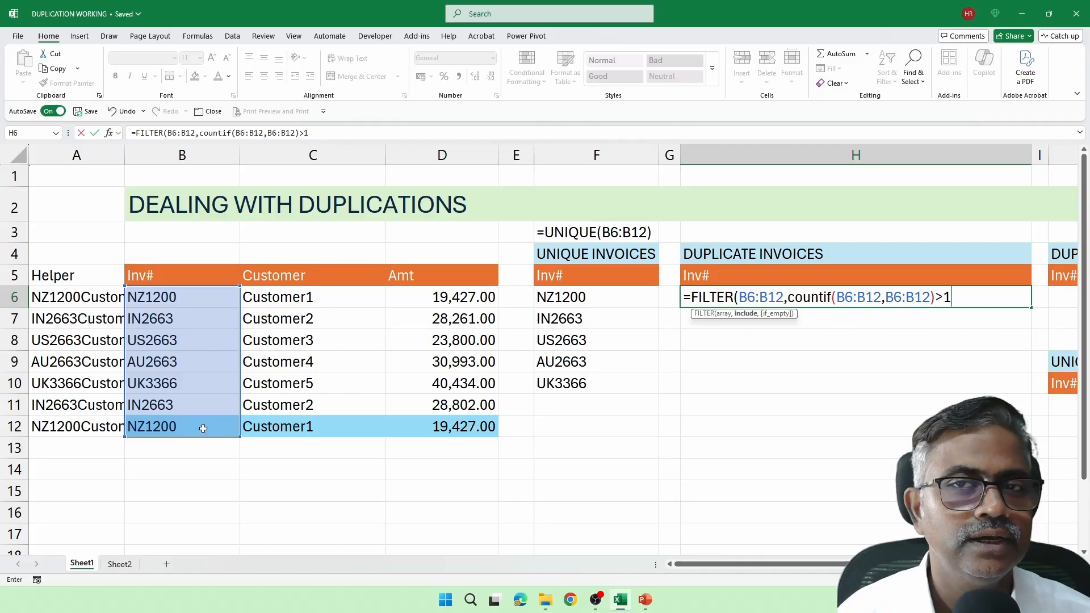
type(")")
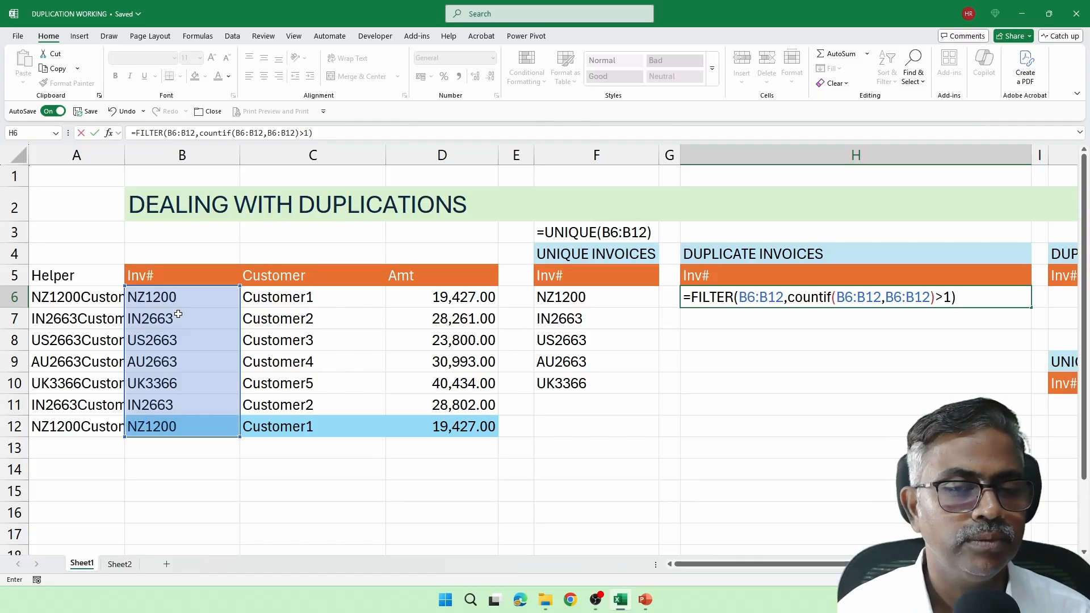
key("Return")
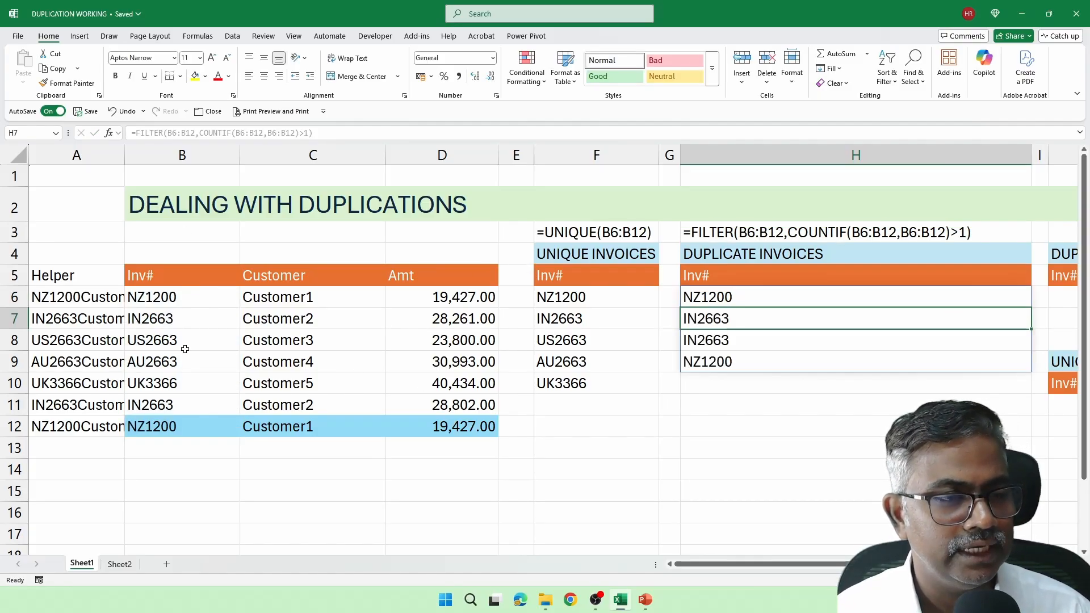
left_click(180, 303)
left_click(175, 319)
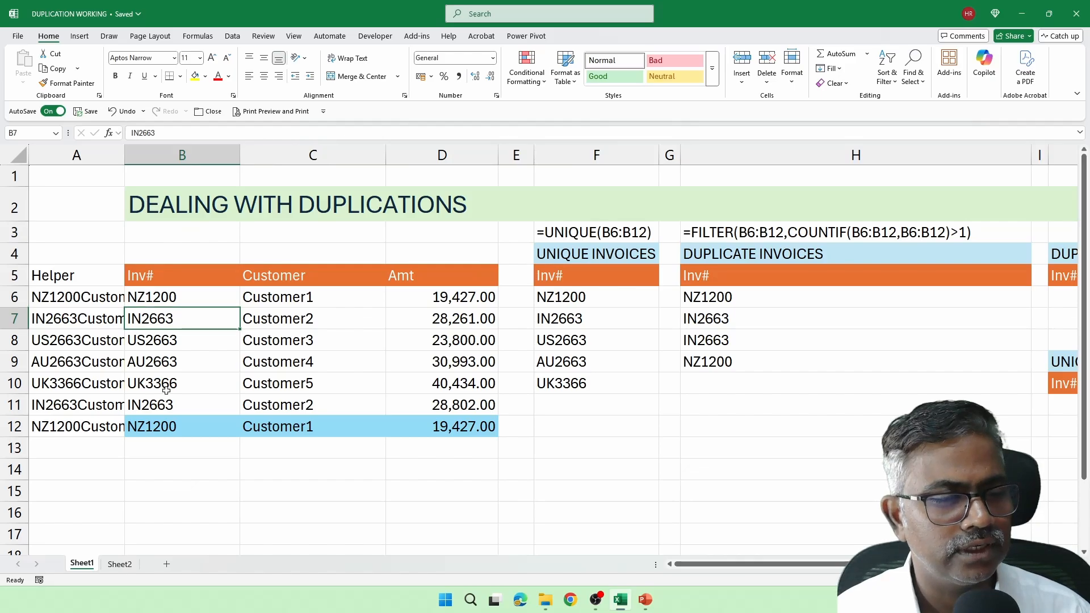
Step: Wrap the H6 duplicate invoices formula in UNIQUE, giving =UNIQUE(FILTER(B6:B12,COUNTIF(B6:B12,B6:B12)>1))
left_click_drag(176, 302, 177, 322)
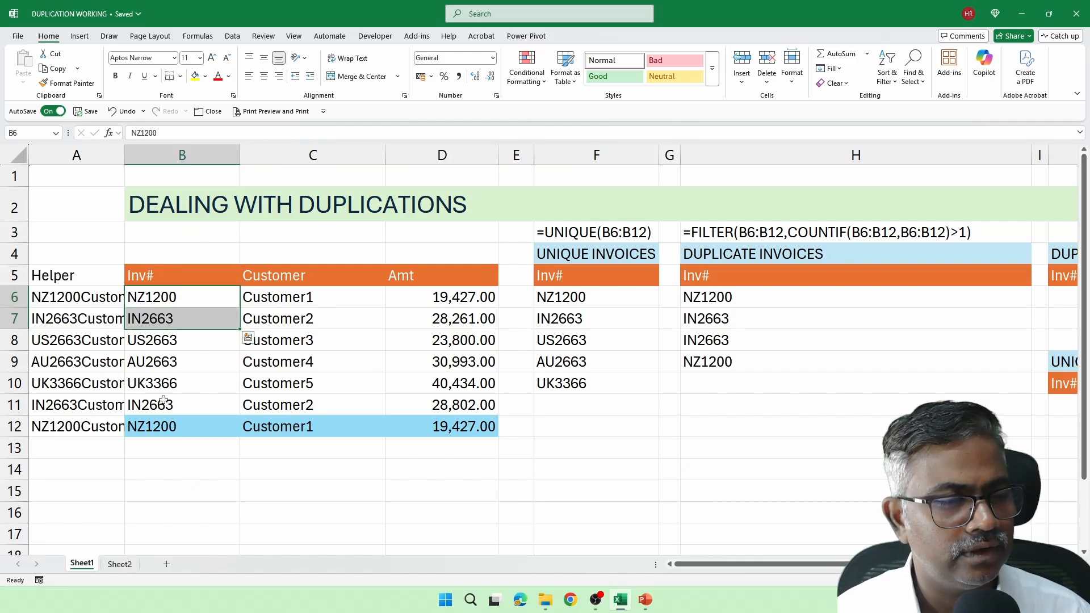
left_click_drag(164, 400, 164, 429, "ctrl")
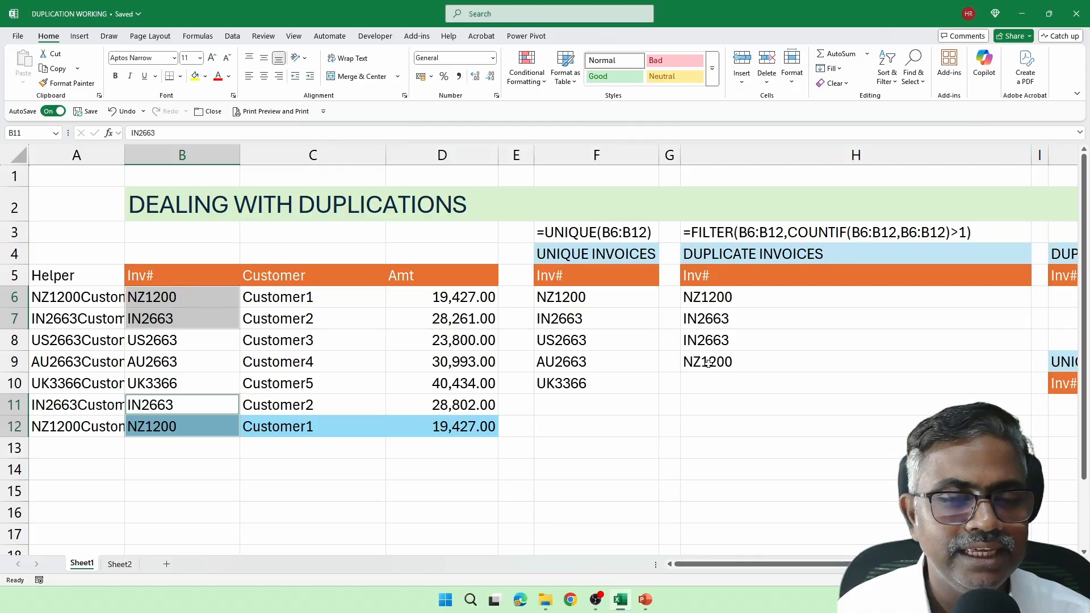
double_click(717, 298)
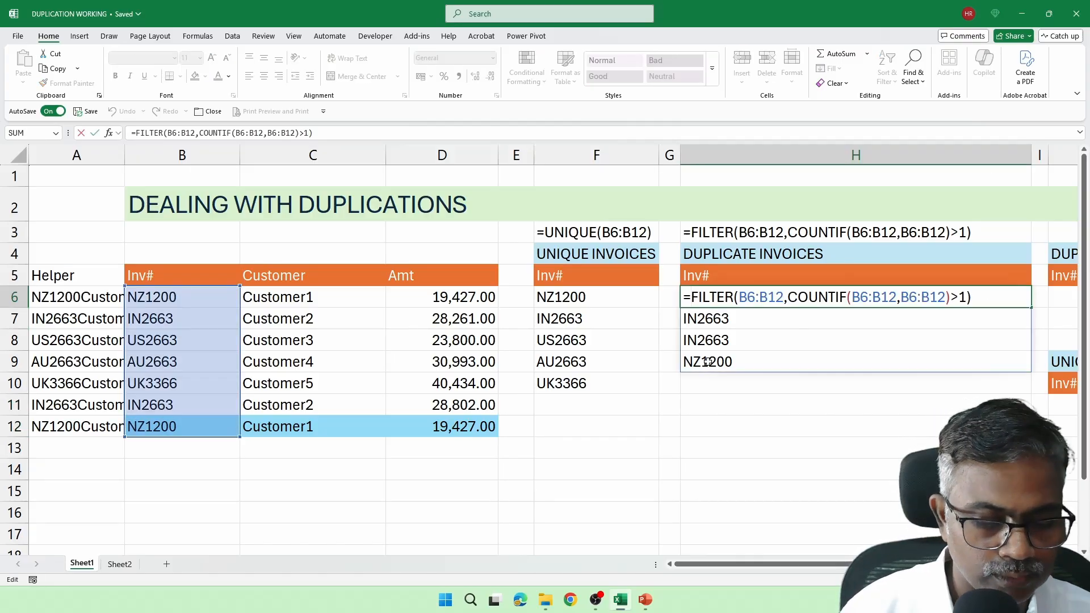
key("Left")
key("Left")
key("Left")
type("uniq")
key("Tab")
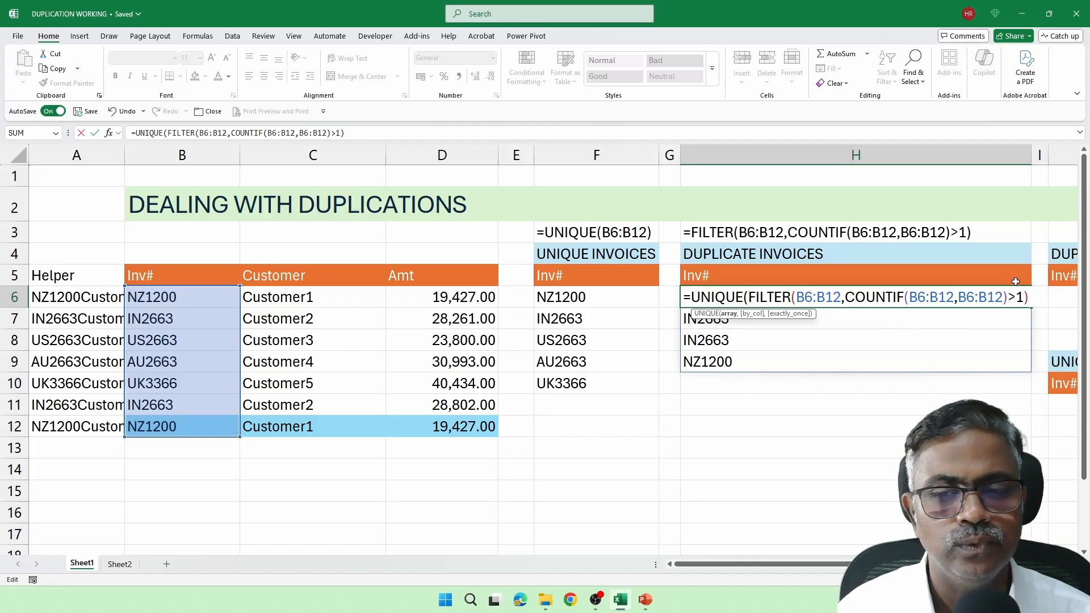
left_click(1028, 300)
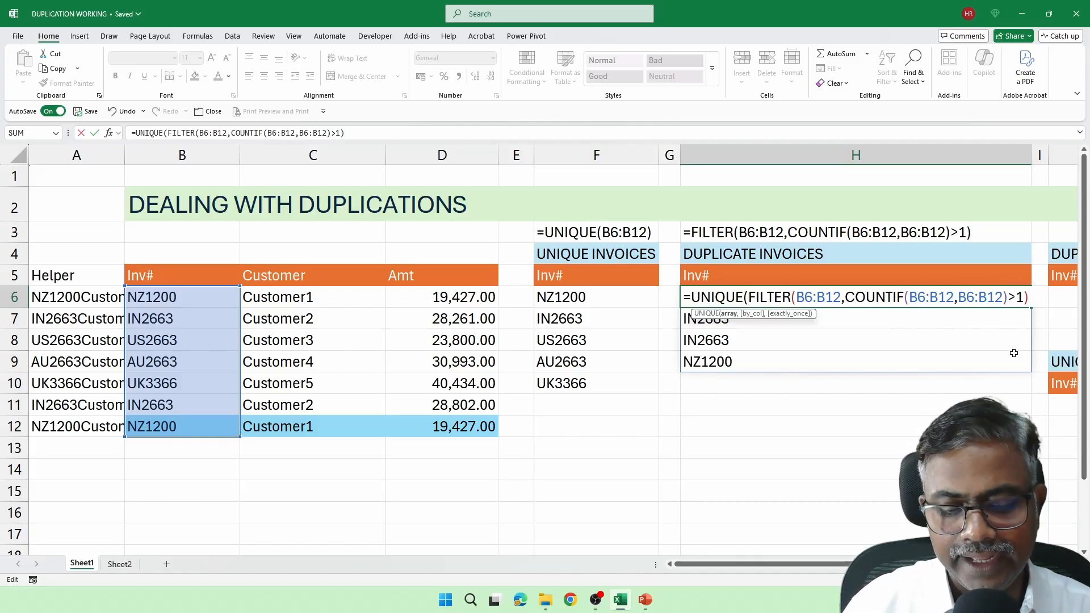
type(")")
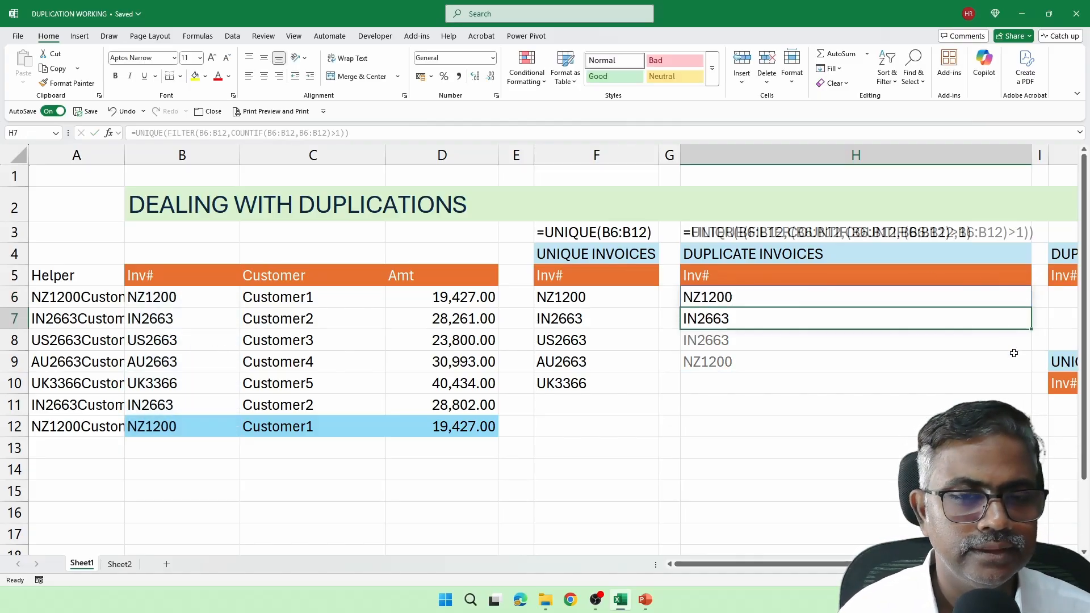
key("Return")
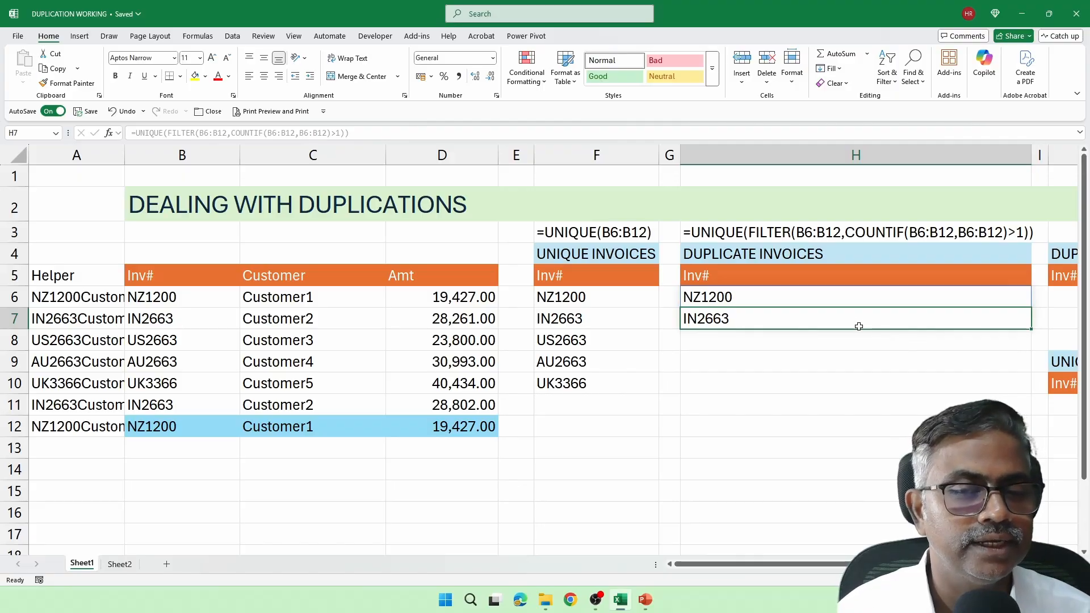
Step: Review the duplicate invoices formula in H6 and the unique invoices formula and list in column F
double_click(830, 298)
key("Escape")
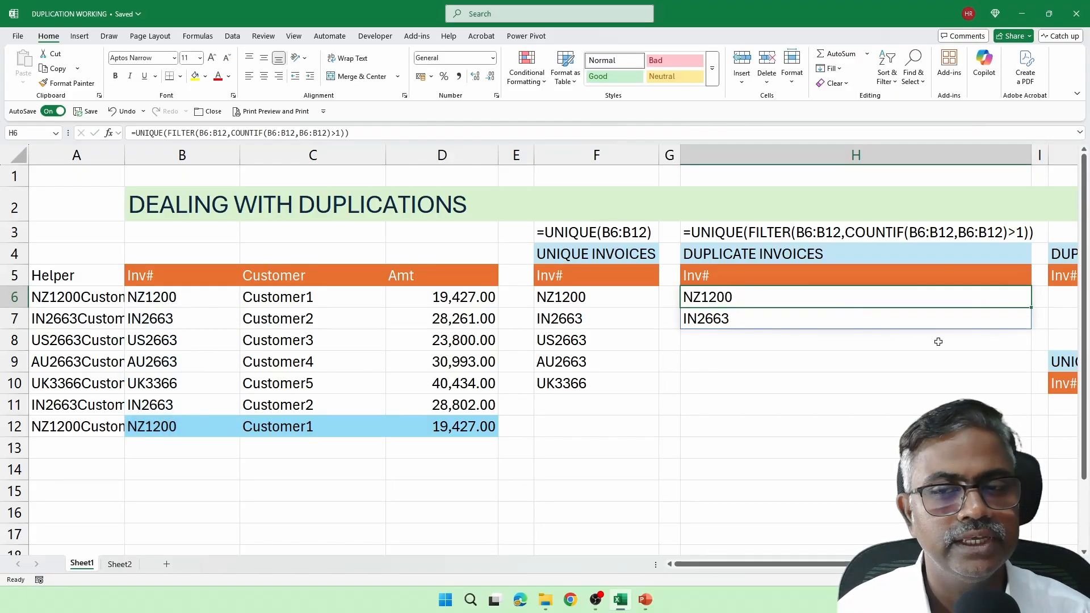
left_click(575, 231)
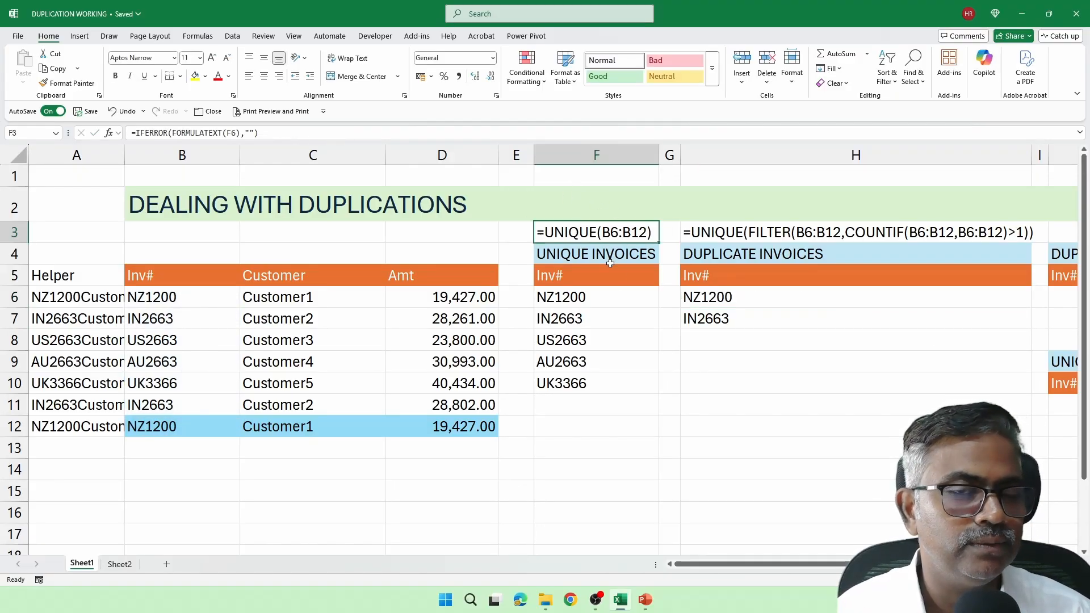
left_click_drag(584, 295, 578, 375)
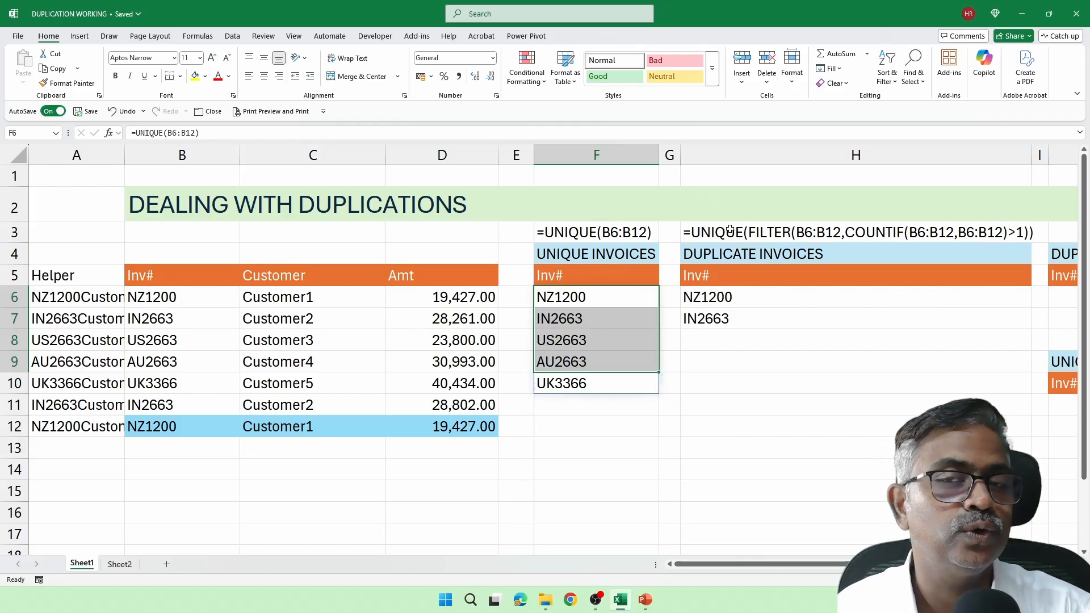
Step: Start a =UNIQUE(FILTER( formula in J6 under DUPLICATE TRANSACTIONS with B6:D12 as the array to filter
left_click(945, 300)
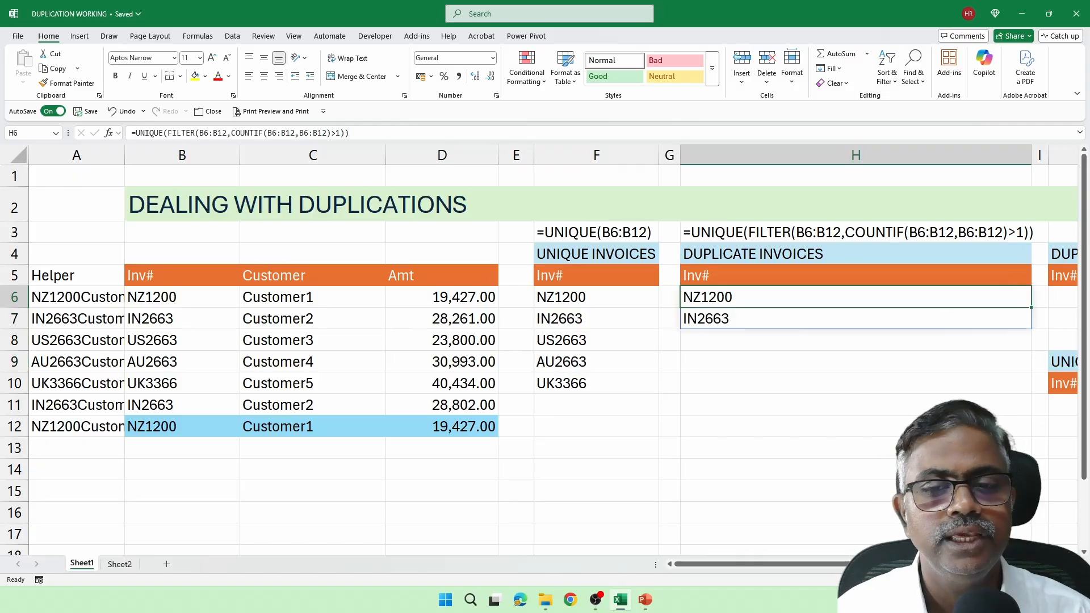
key("Right")
key("Right")
key("Right")
key("Right")
key("Right")
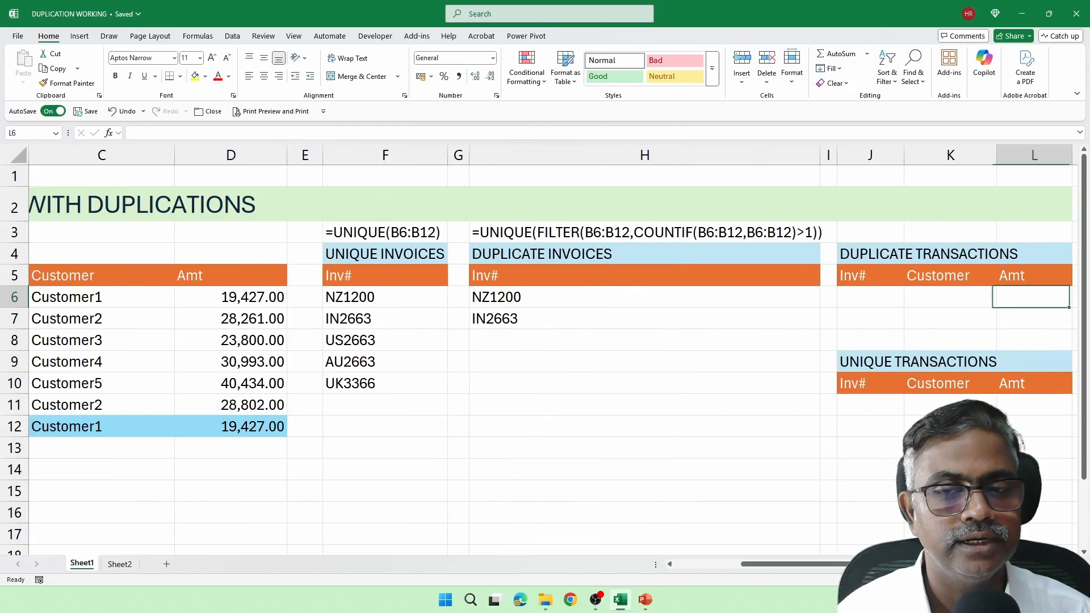
key("Left")
key("Left")
key("Left")
type("=")
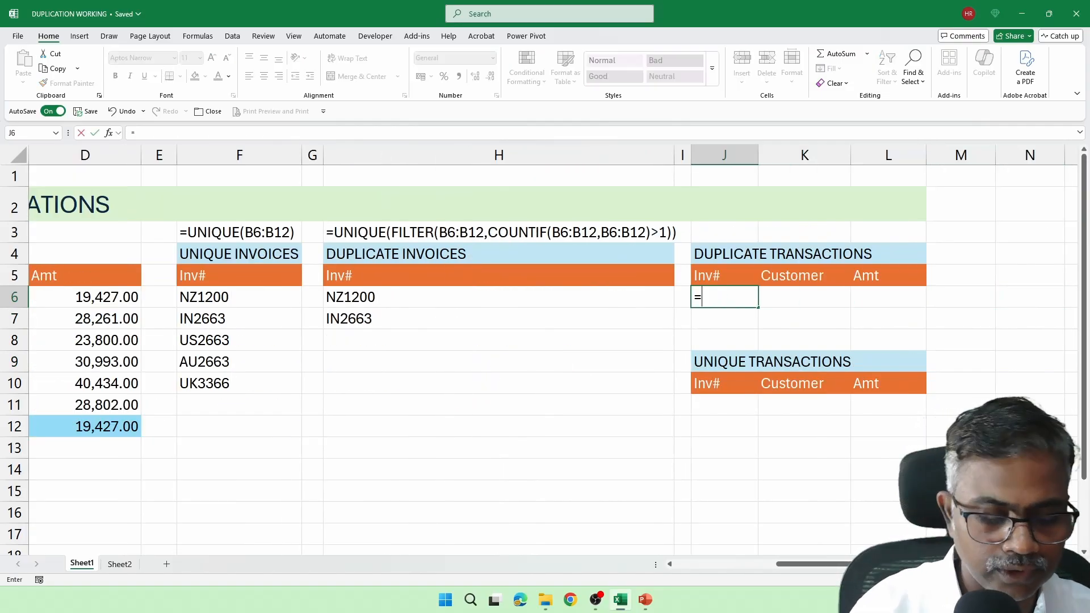
type("uniq")
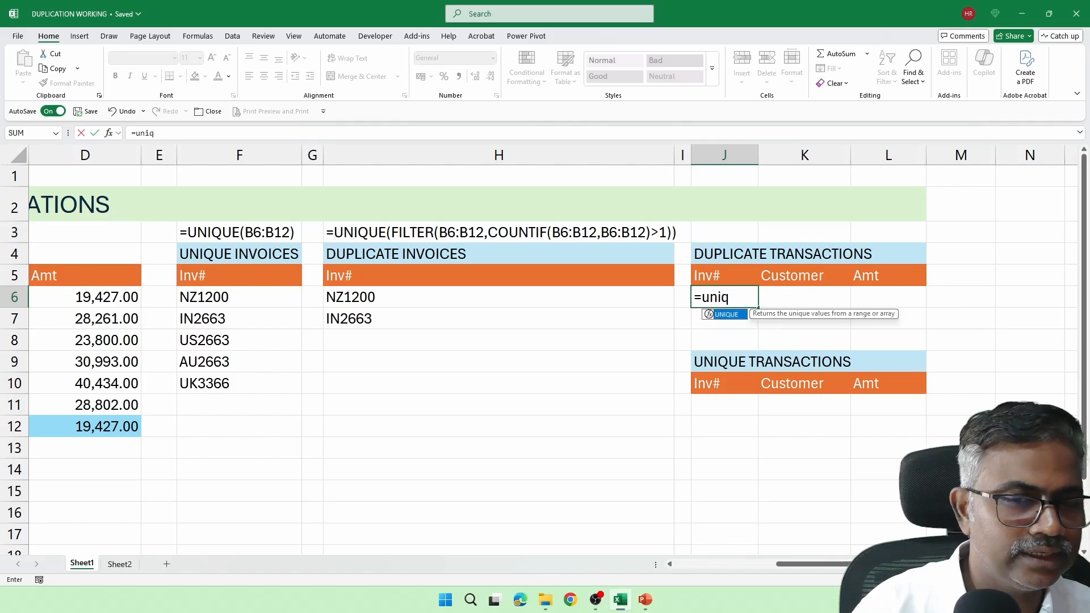
key("Tab")
type("filter")
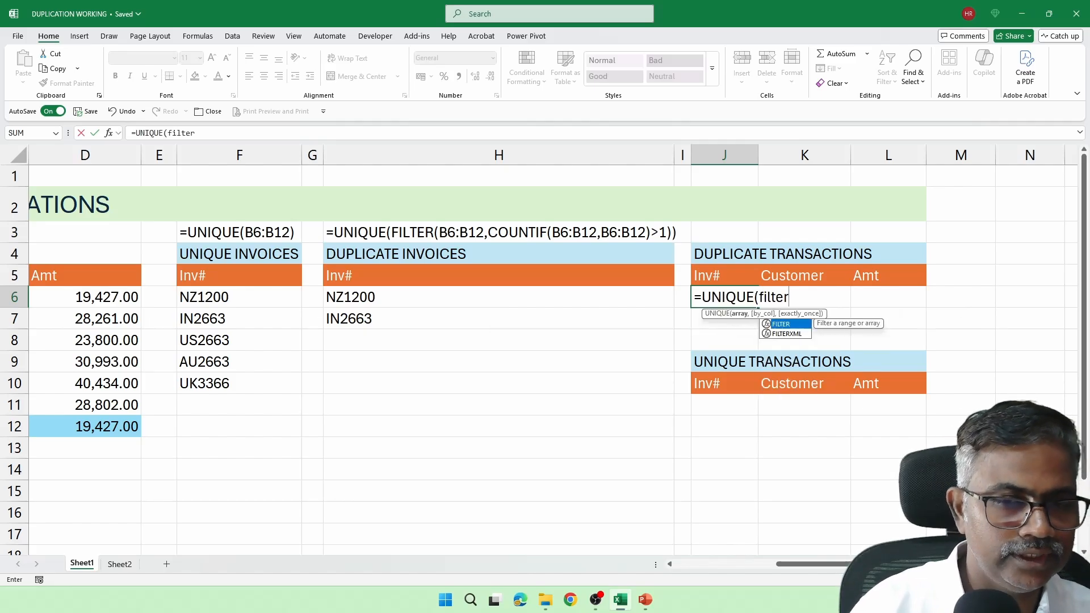
key("Tab")
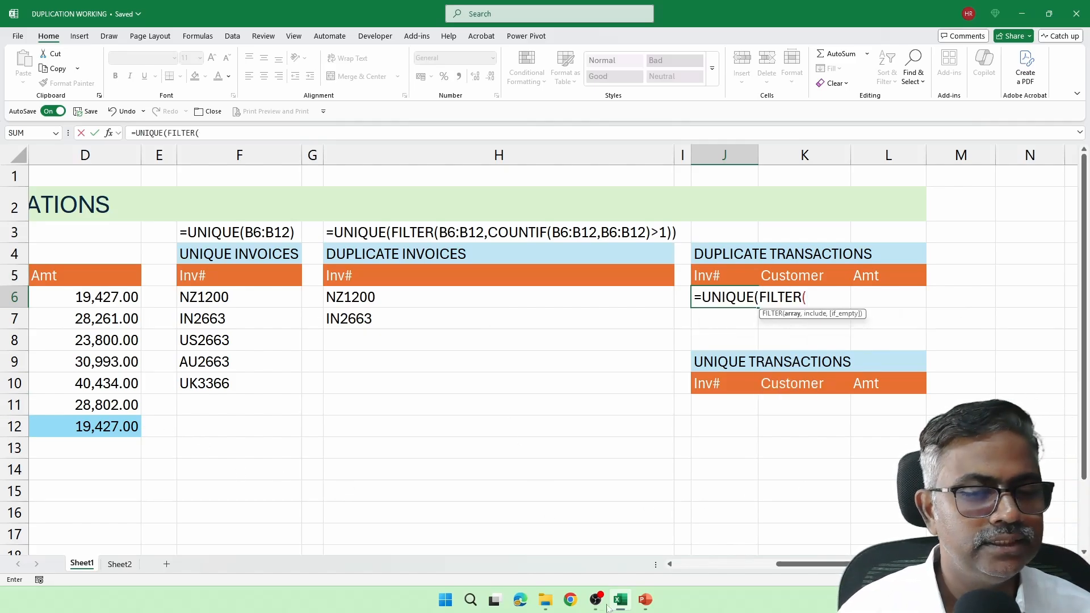
left_click_drag(784, 567, 715, 567)
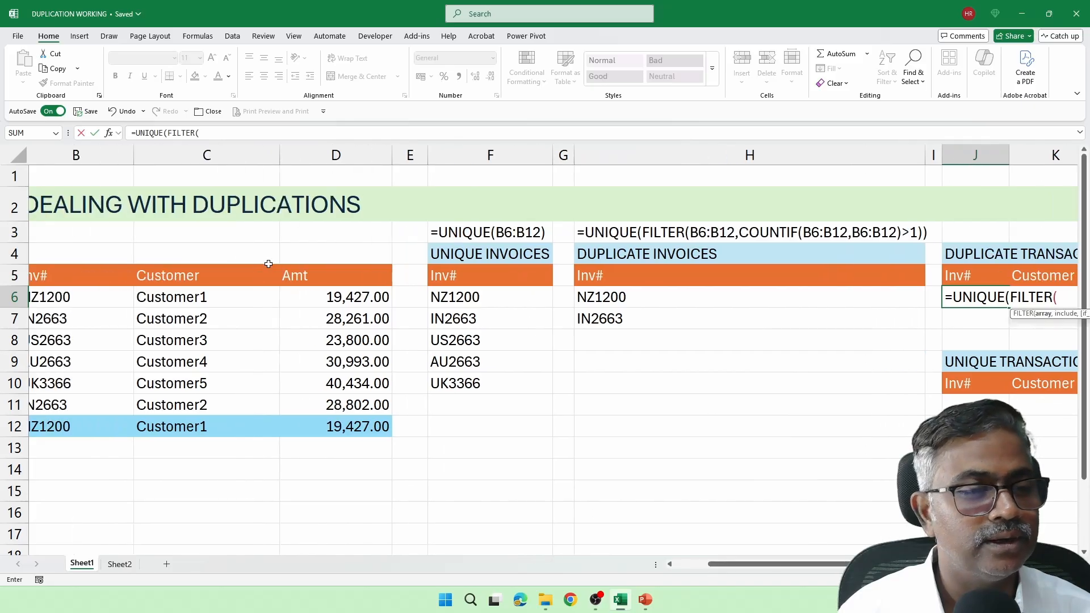
left_click_drag(83, 298, 392, 432)
left_click_drag(713, 565, 779, 563)
type(",")
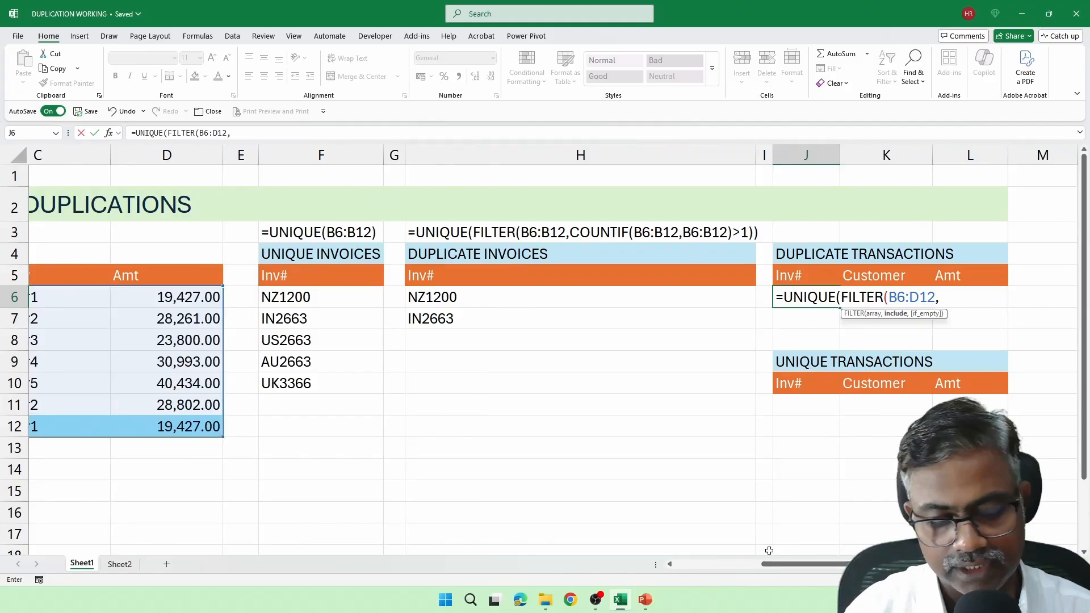
Step: Complete the J6 formula with the condition COUNTIF(A6:A12,A6:A12)>1 on the helper column and enter it
type("countif(")
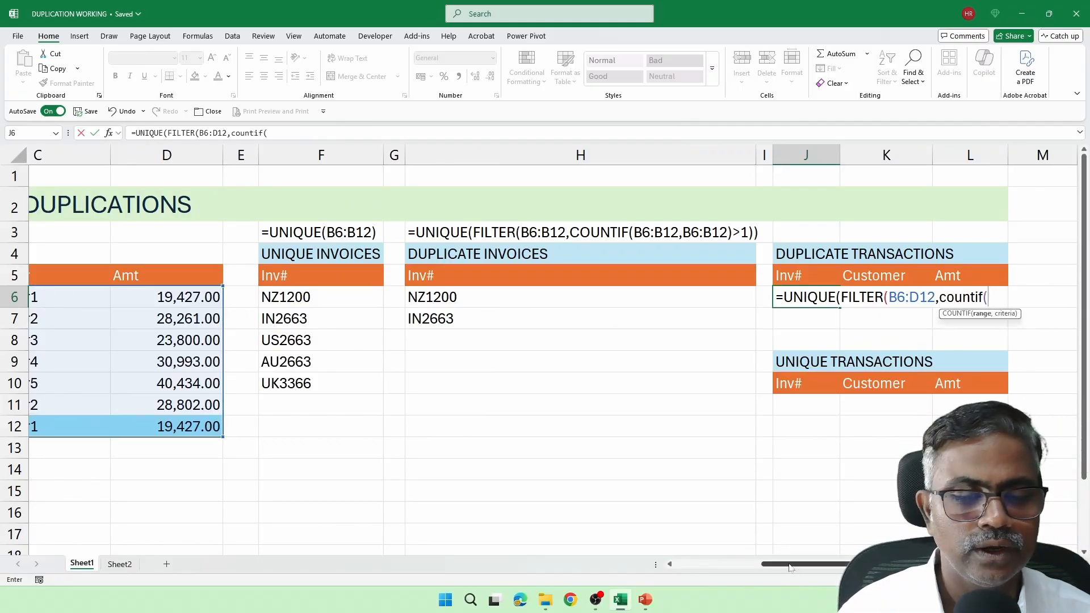
left_click_drag(783, 564, 684, 565)
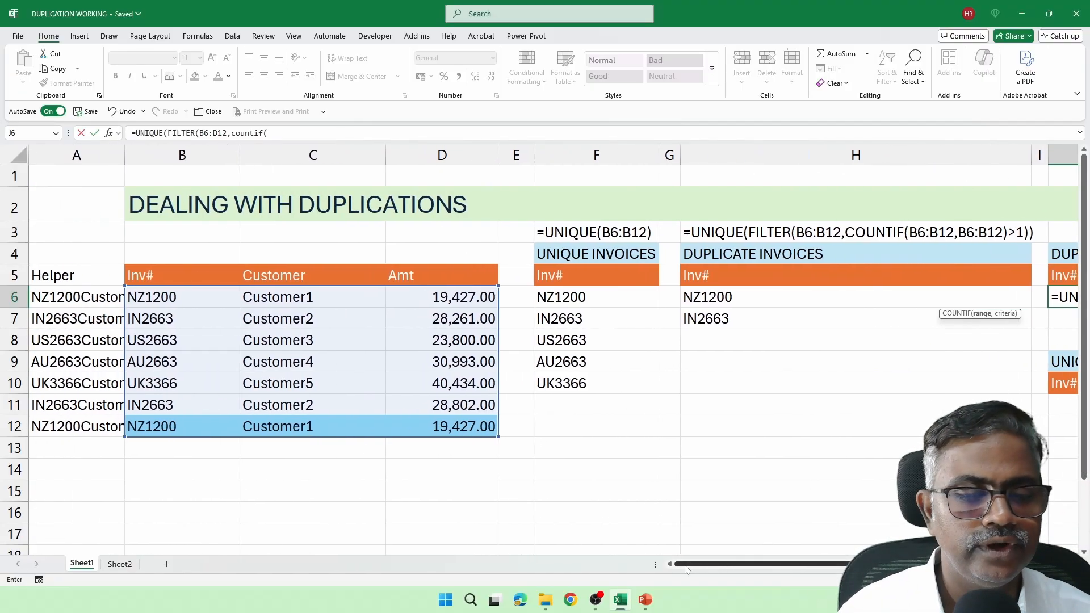
left_click_drag(100, 297, 100, 424)
type(",")
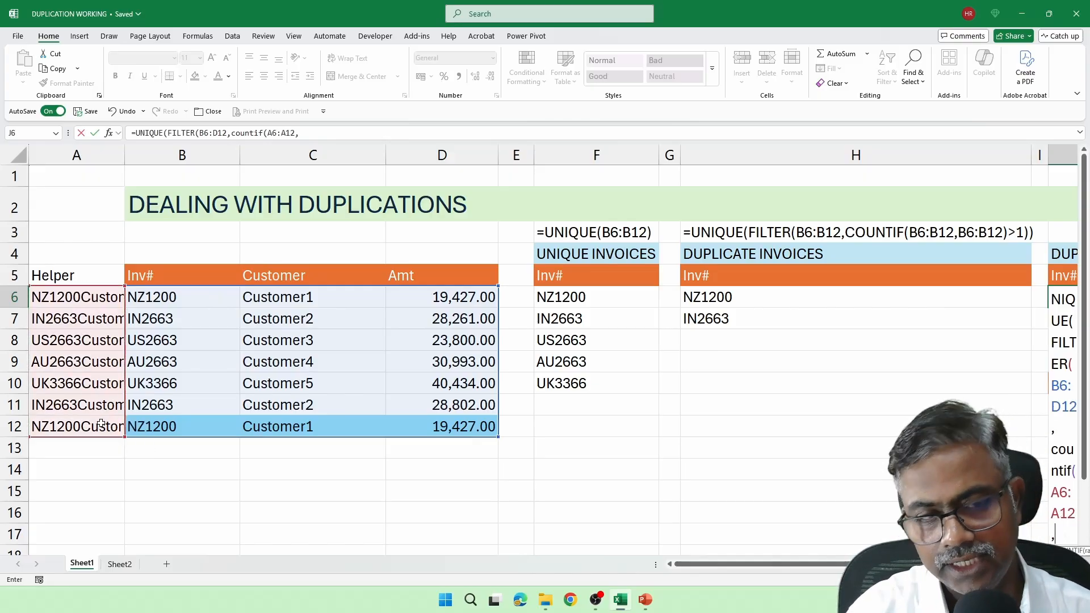
left_click_drag(101, 297, 97, 424)
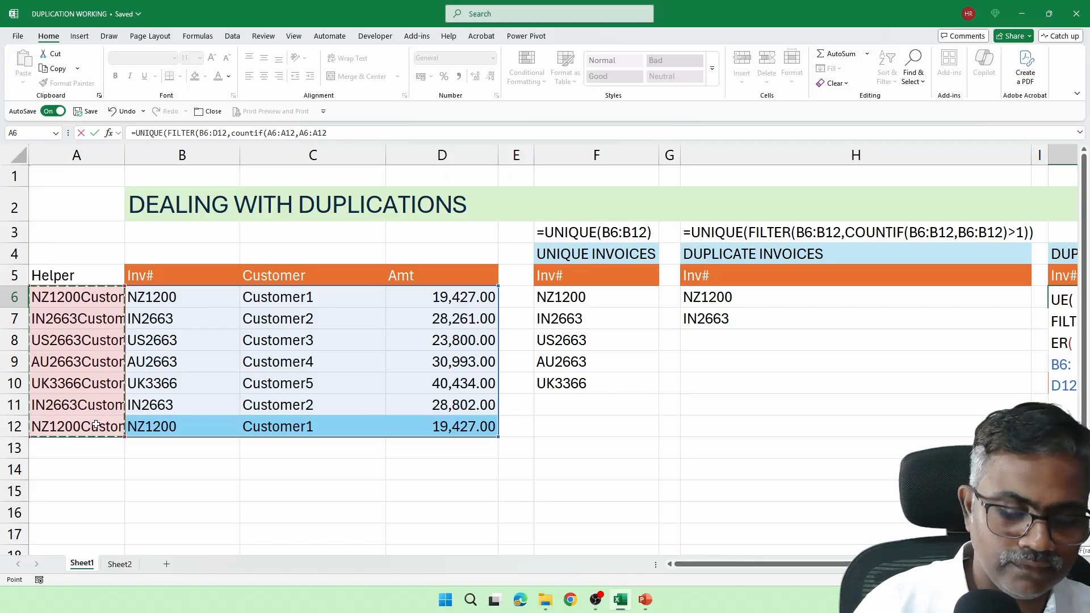
type(")>")
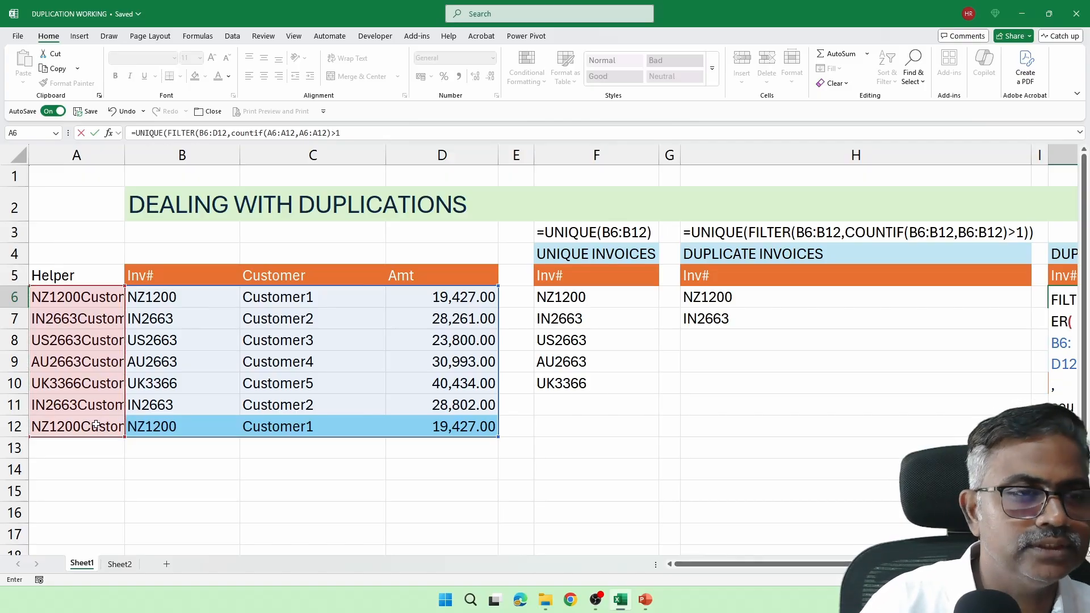
type("1))")
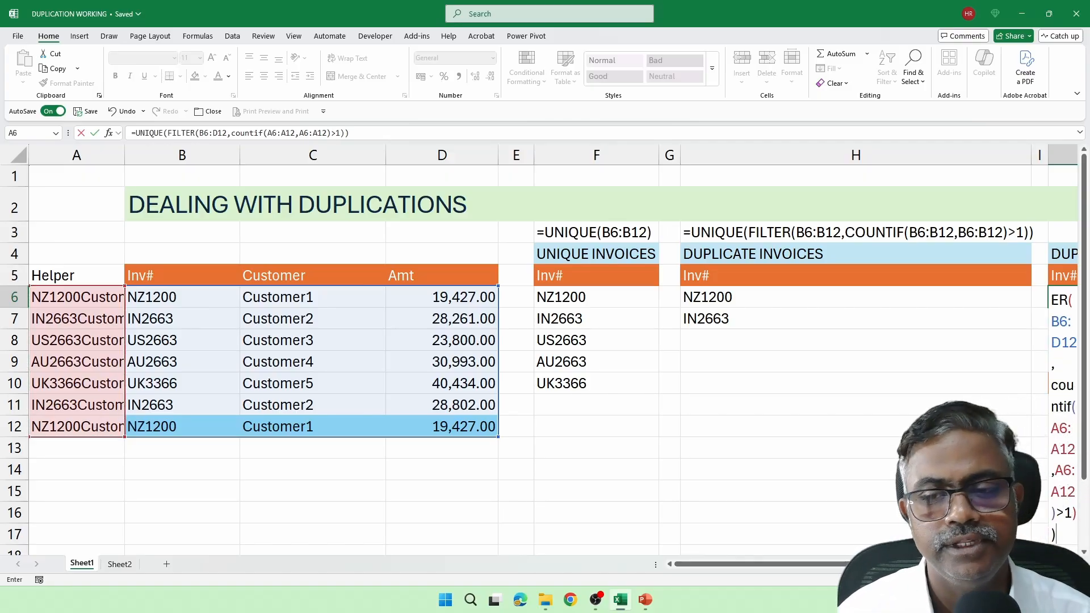
key("Return")
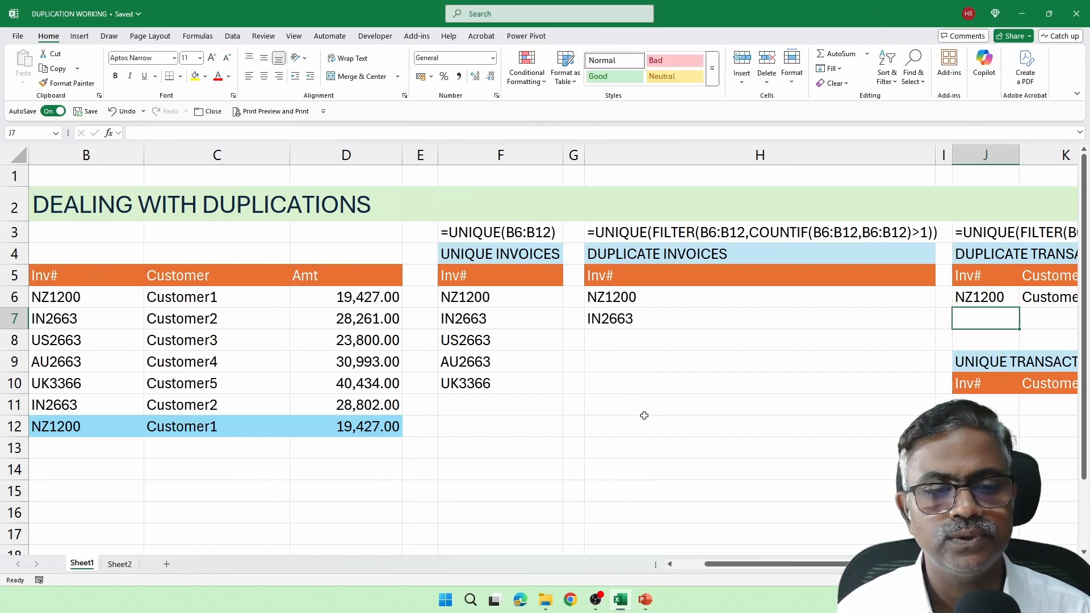
Step: Compare the highlighted transaction in row 12 with the result of the duplicate transactions formula in J6
left_click(779, 376)
scroll(885, 389, "down", 1)
scroll(885, 389, "down", 1)
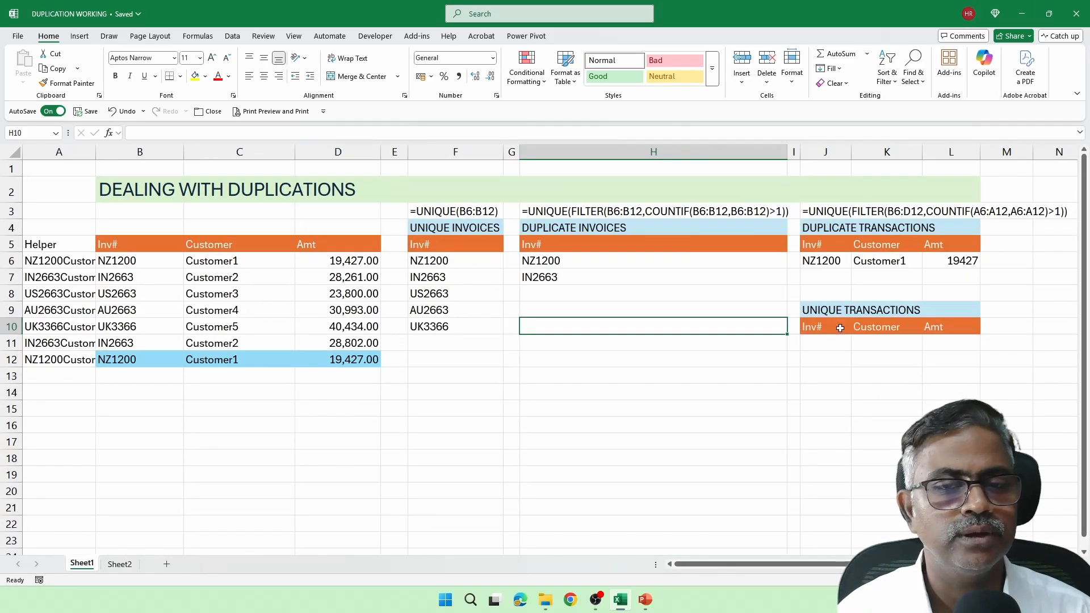
left_click_drag(139, 361, 341, 362)
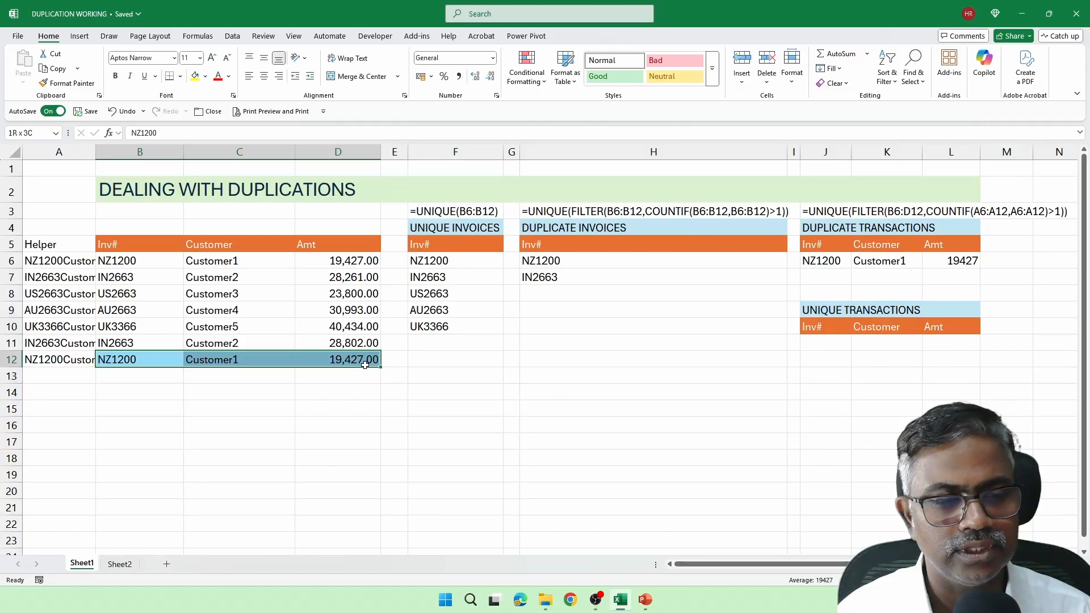
left_click(826, 262)
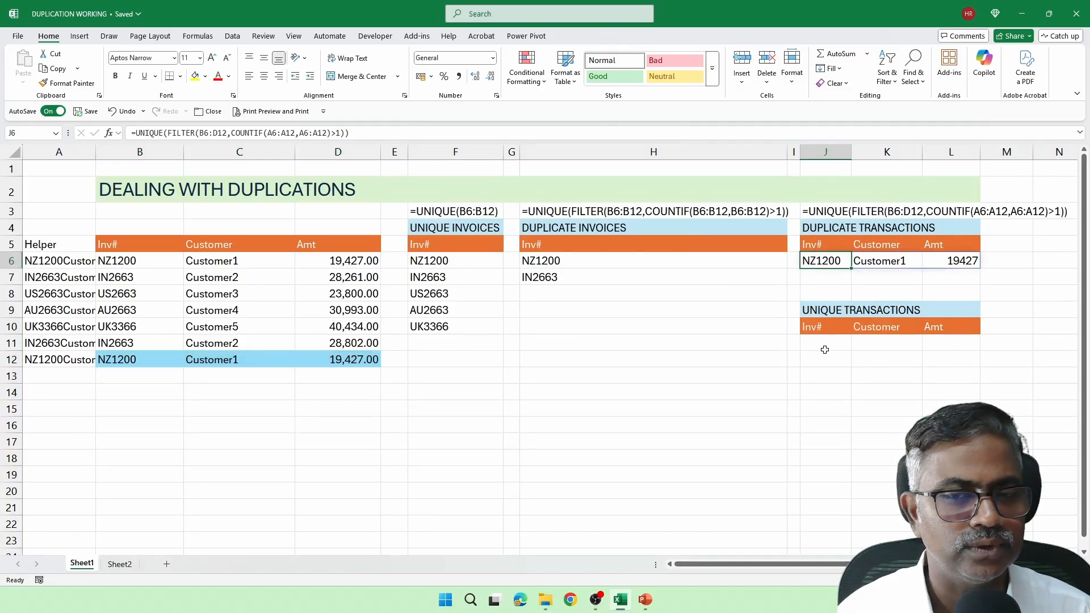
Step: Copy the formula text from J6 into J11 under UNIQUE TRANSACTIONS
double_click(819, 261)
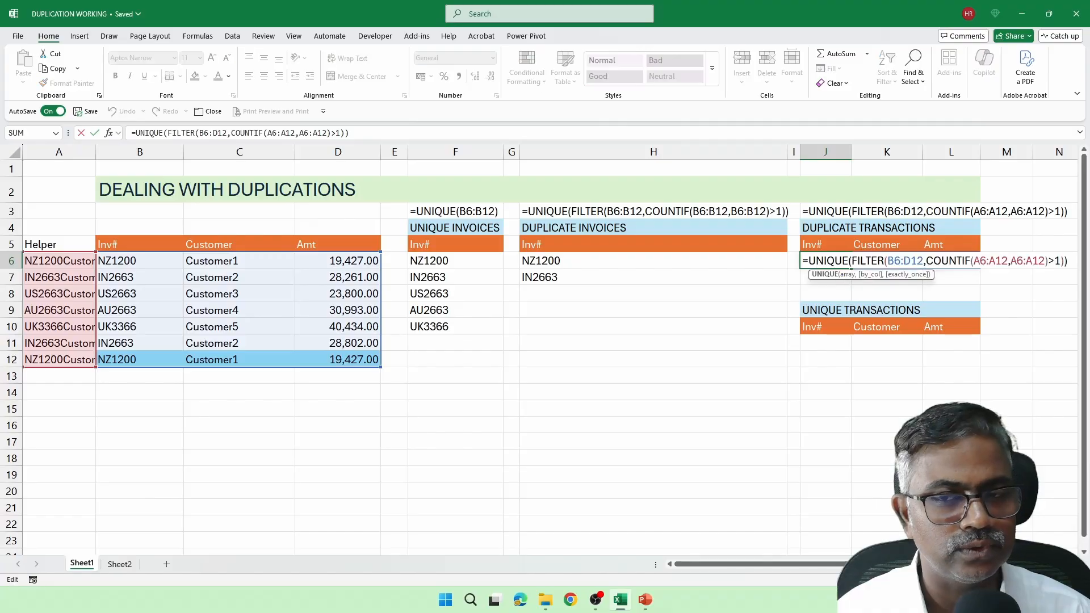
left_click_drag(1067, 261, 796, 252)
key("ctrl+c")
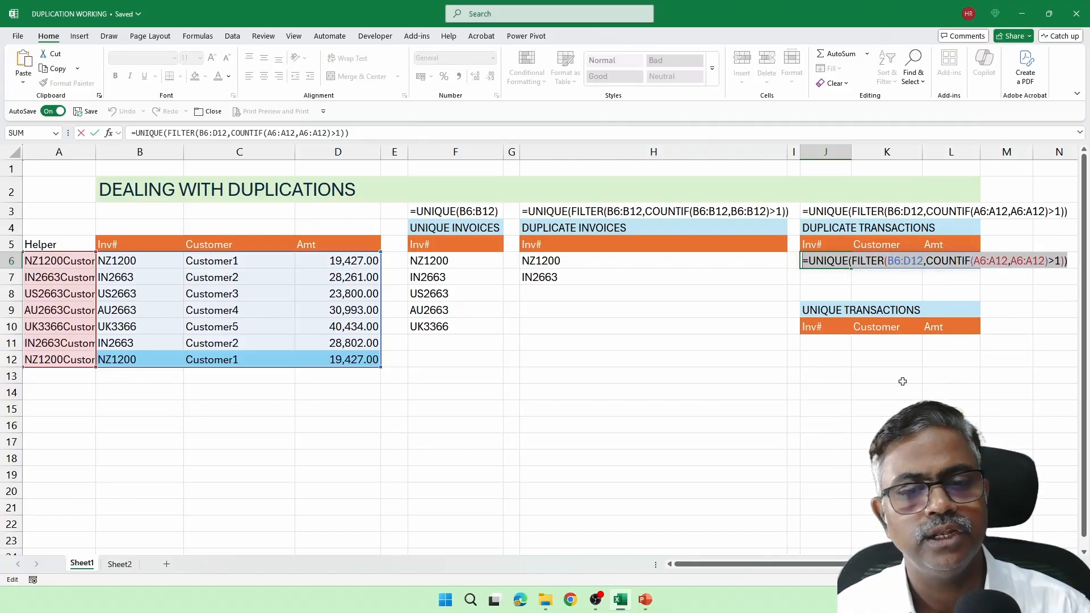
key("Escape")
left_click(823, 343)
key("ctrl+v")
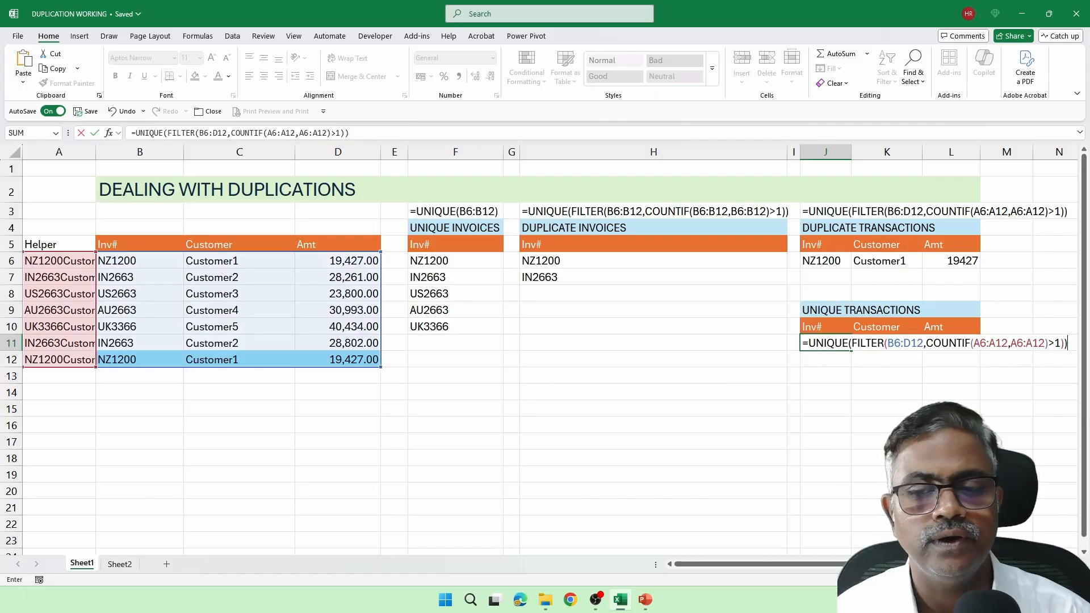
Step: Change the condition in the J11 formula to COUNTIF(A6:A12,A6:A12)=1 and enter it to list the non-repeated transactions
key("F2")
key("Left")
key("Left")
key("Left")
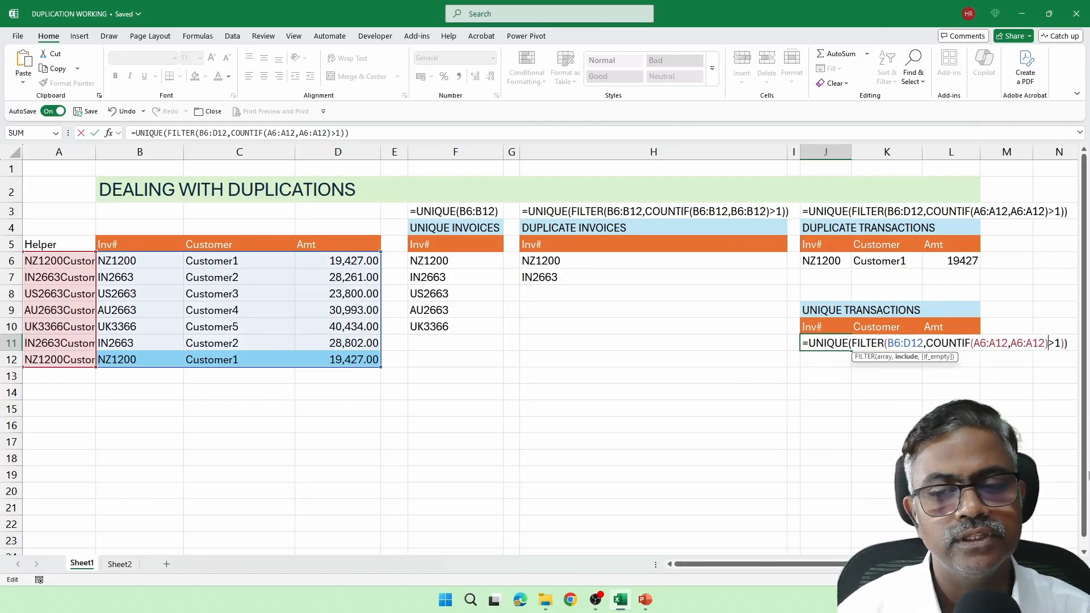
key("BackSpace")
type("=")
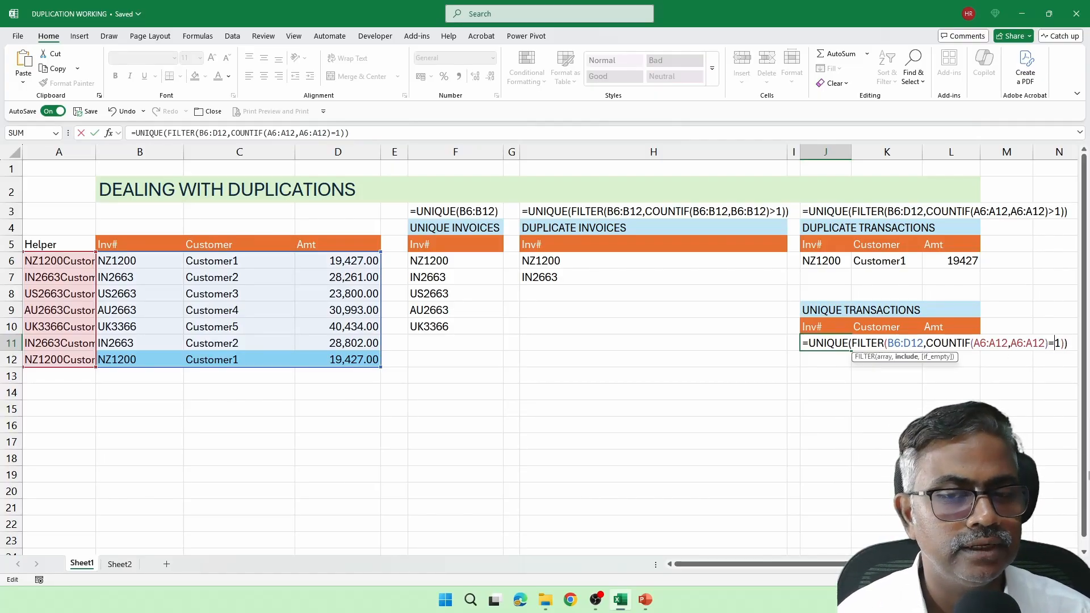
key("Return")
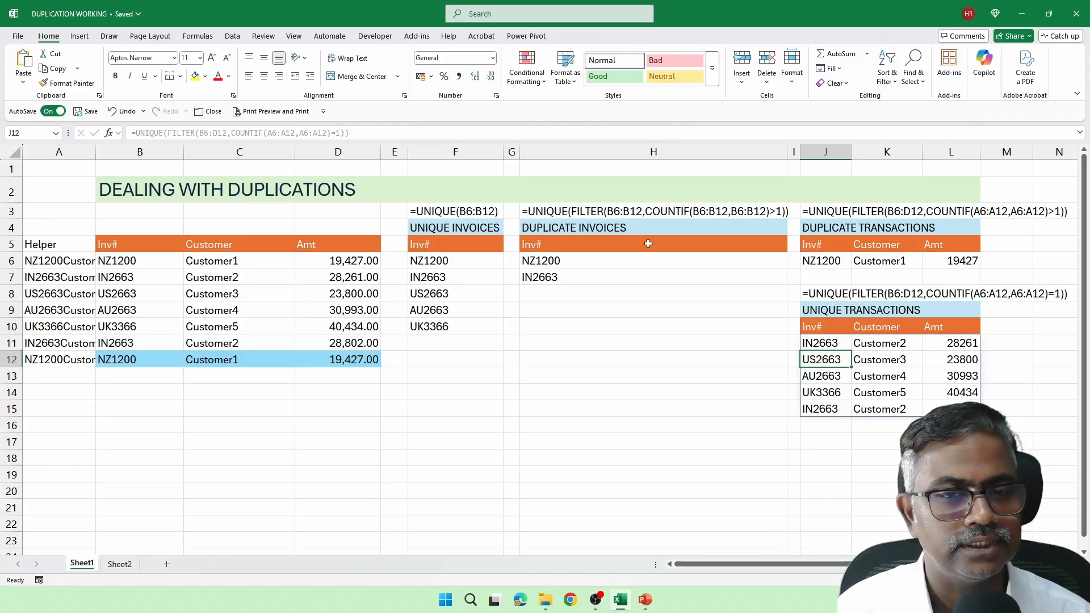
Step: Examine the formula text cells above the unique and duplicate invoice lists
left_click(467, 214)
left_click(580, 216)
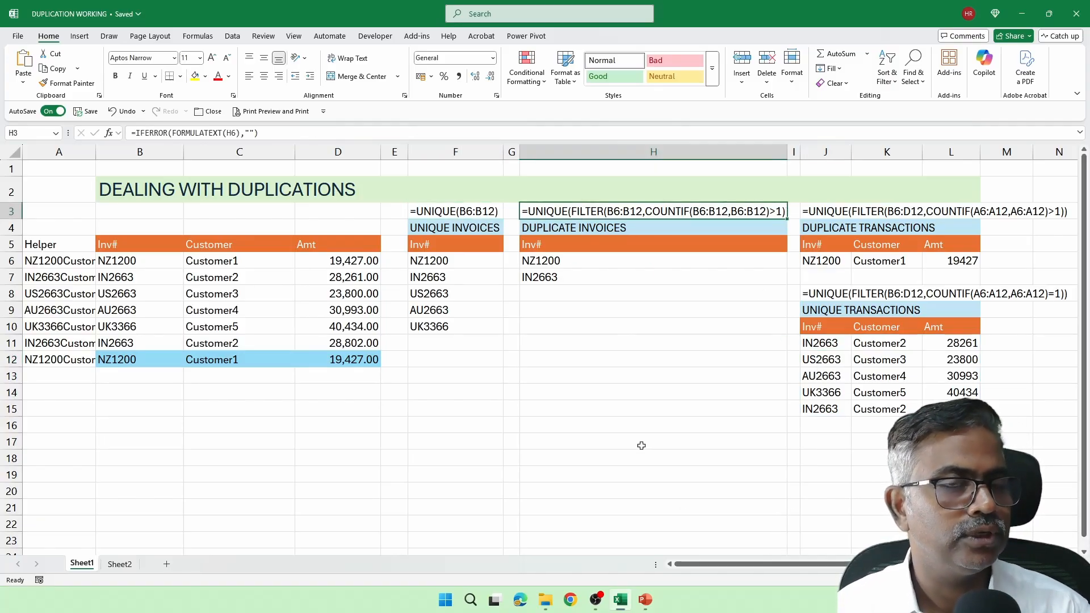